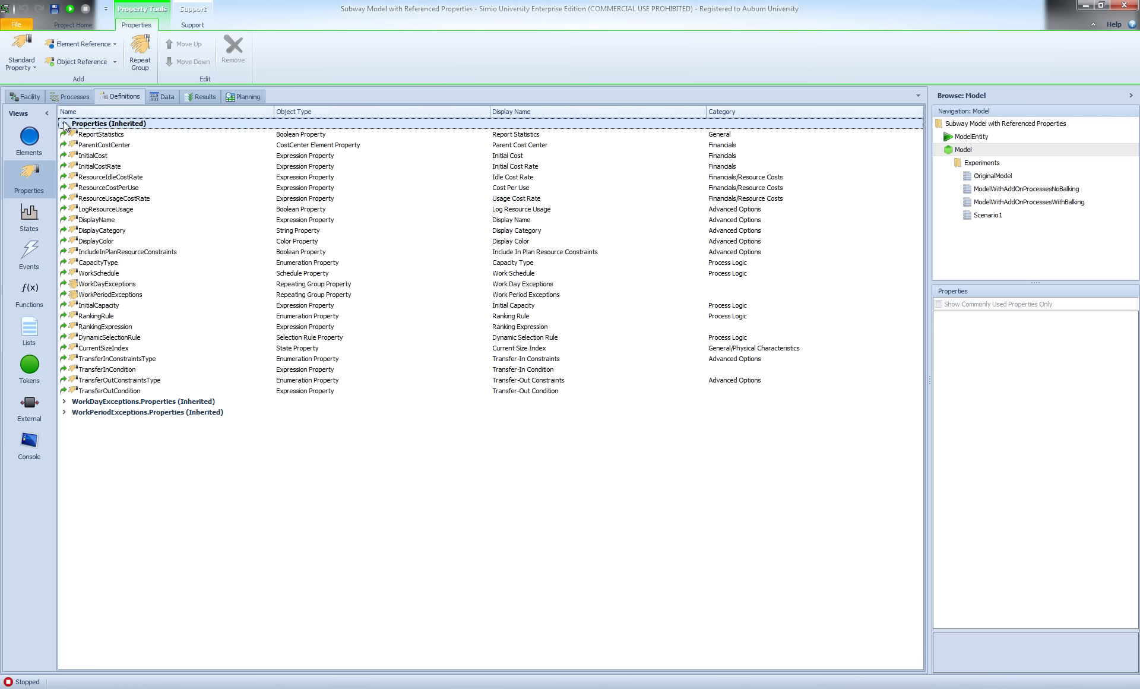
Collapse the inherited property groups in the model's property definitions, including WorkDayExceptions and WorkPeriodExceptions.
{"action": "left_click", "coordinate": [65, 125]}
{"action": "left_click", "coordinate": [64, 134]}
{"action": "left_click", "coordinate": [64, 134]}
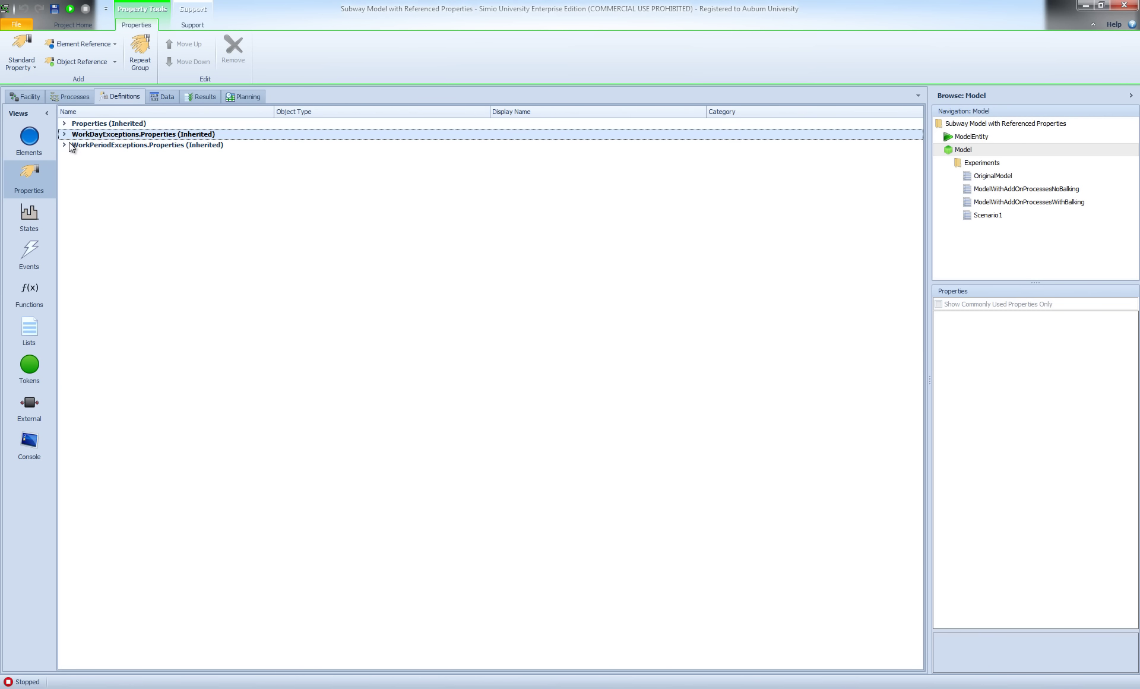
{"action": "left_click", "coordinate": [64, 145]}
{"action": "left_click", "coordinate": [64, 145]}
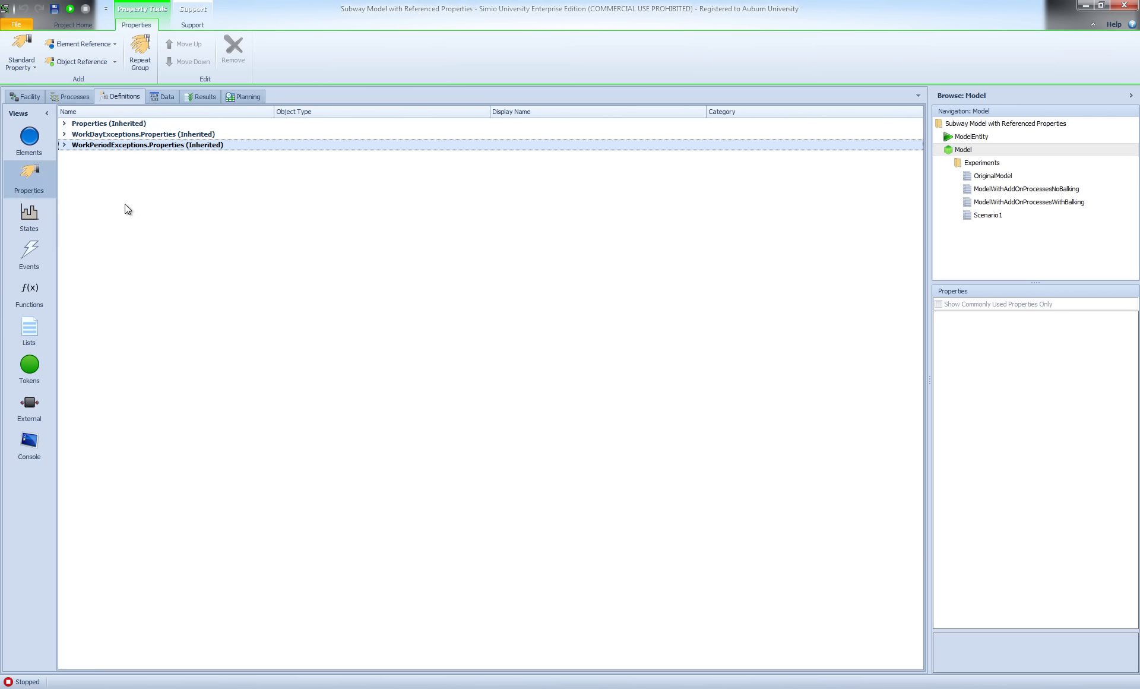
Create a new referenced property named BreadCapacity for the Initial Capacity of the BreadMeat server in the facility model.
{"action": "left_click", "coordinate": [28, 97]}
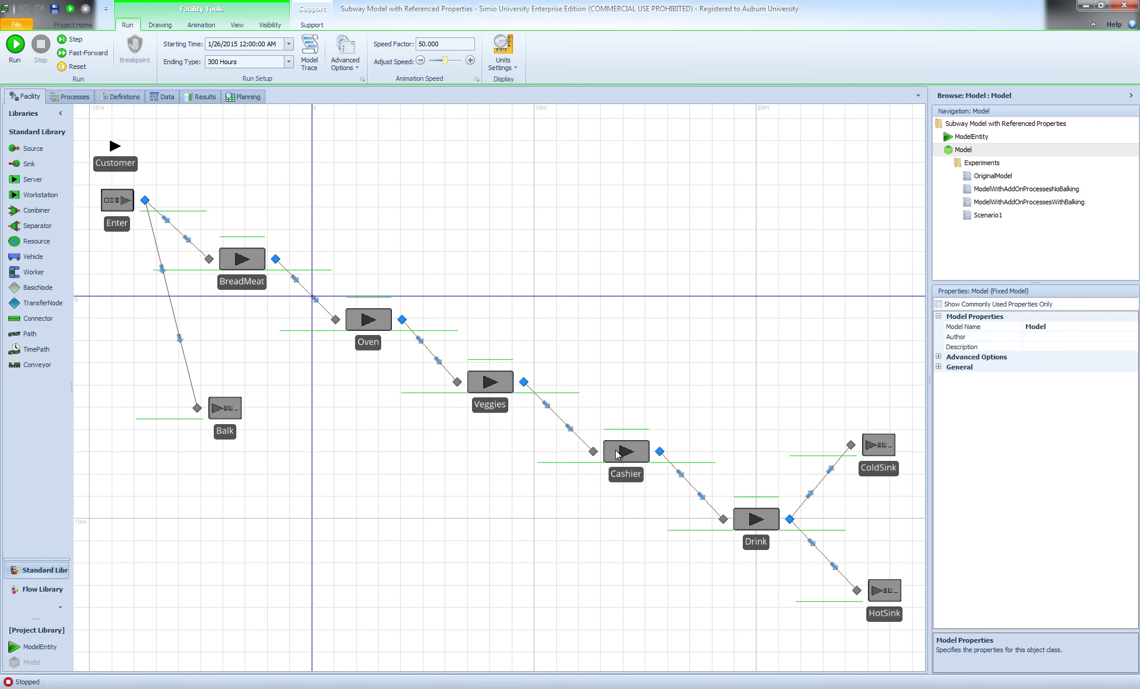
{"action": "left_click", "coordinate": [243, 263]}
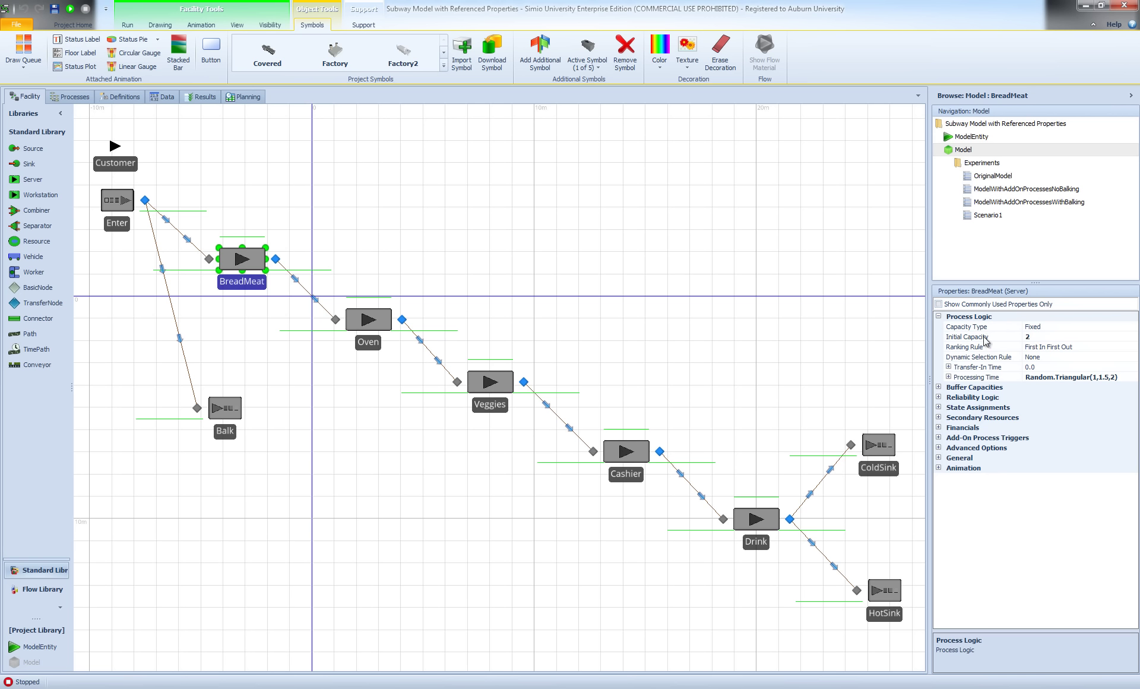
{"action": "right_click", "coordinate": [962, 339]}
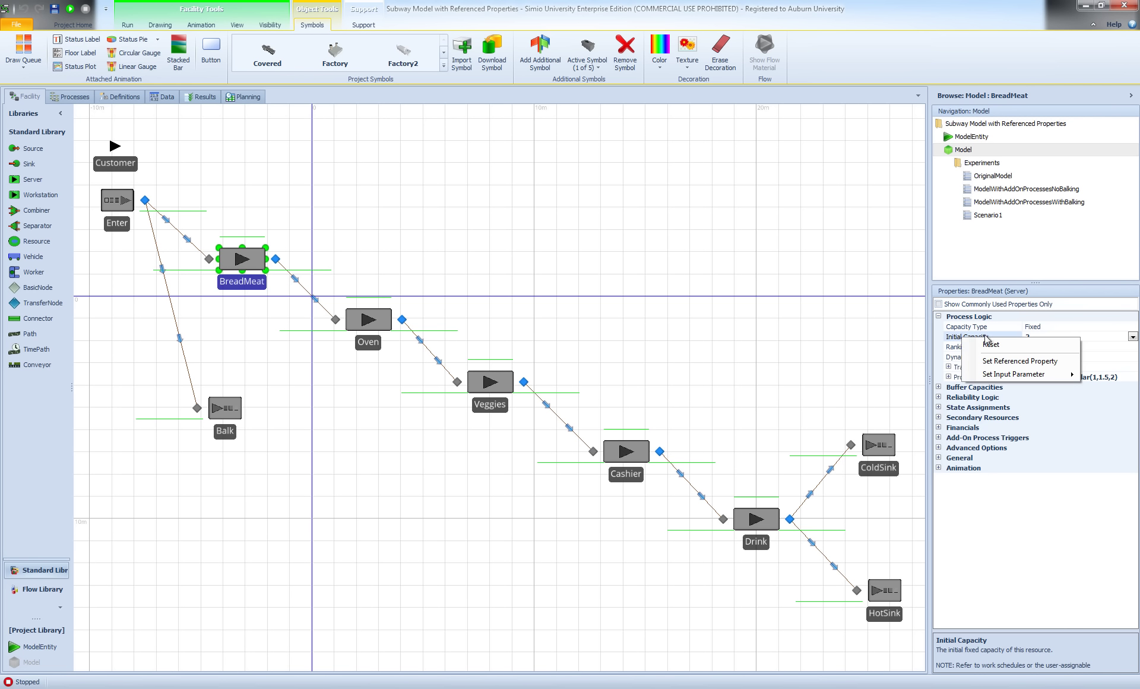
{"action": "mouse_move", "coordinate": [1002, 364]}
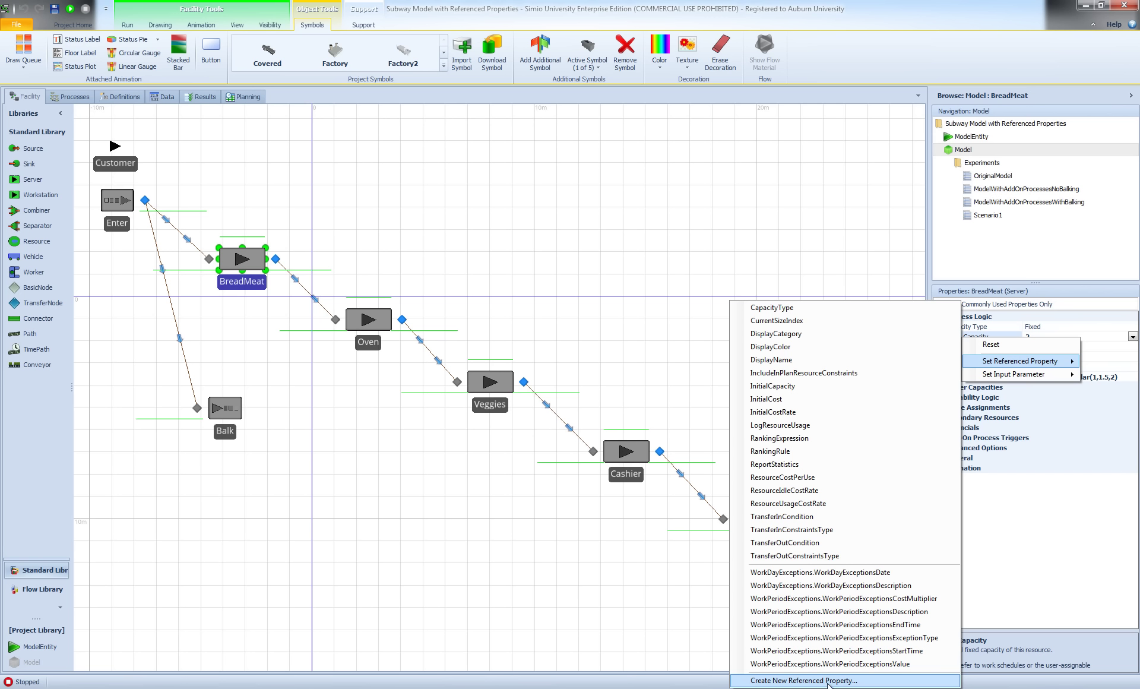
{"action": "left_click", "coordinate": [851, 680]}
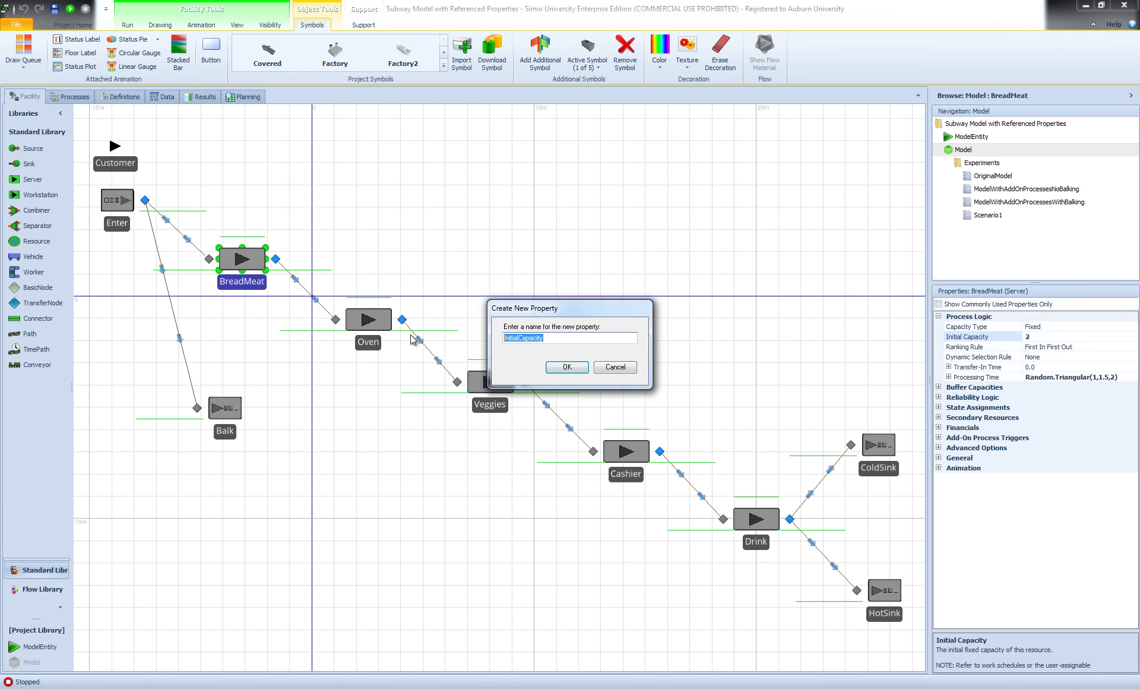
{"action": "type", "text": "BreadCapacity"}
{"action": "left_click", "coordinate": [567, 366]}
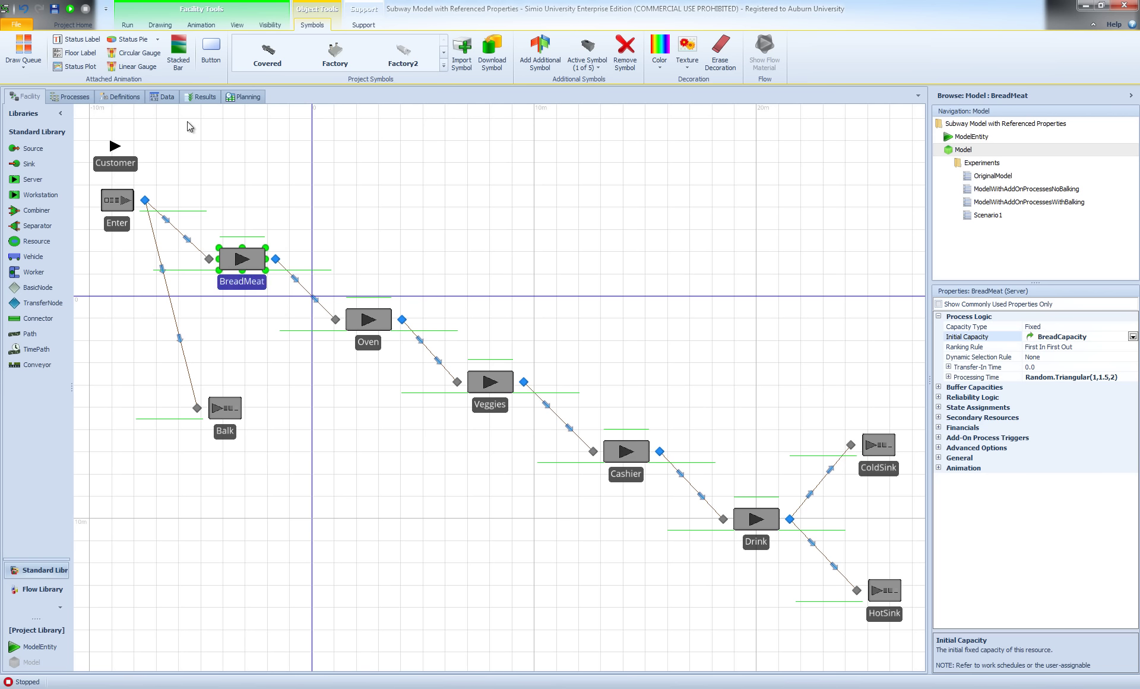
Set the default value of the BreadCapacity property to 1 in the model's property definitions.
{"action": "left_click", "coordinate": [122, 96]}
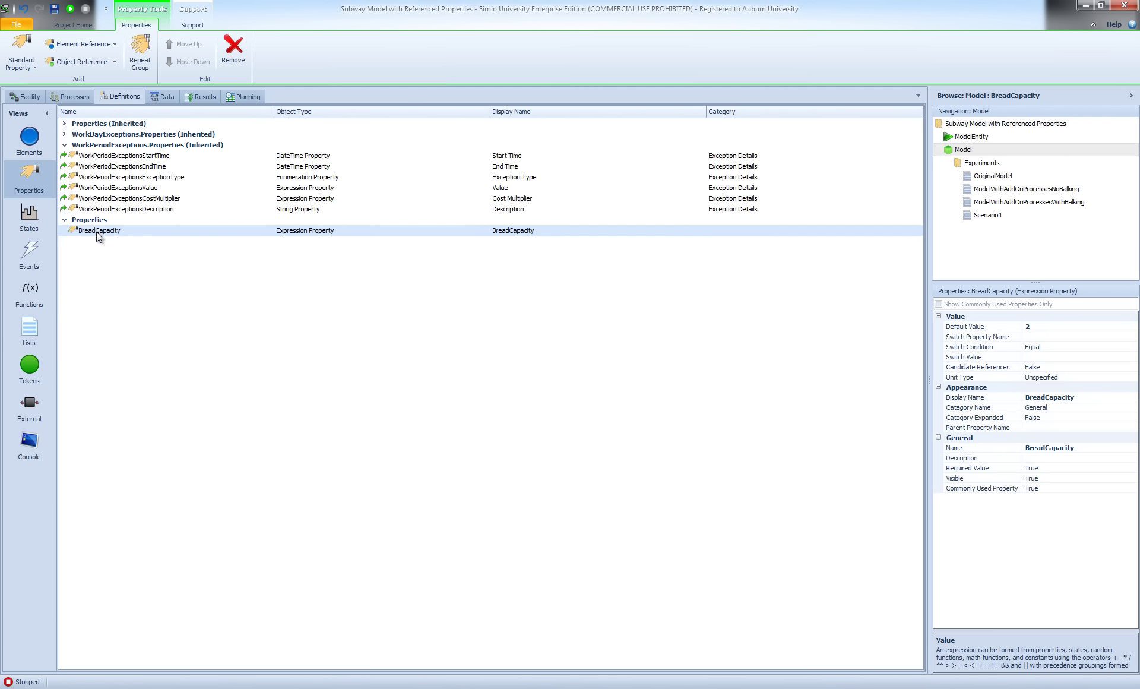
{"action": "left_click", "coordinate": [64, 145]}
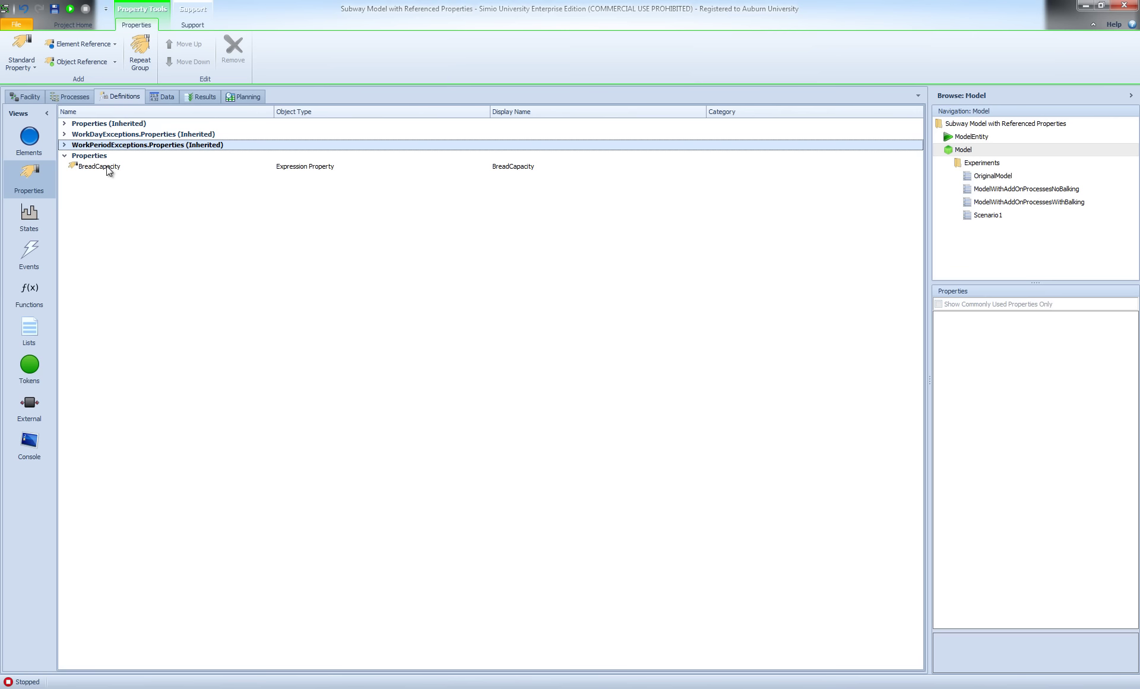
{"action": "left_click", "coordinate": [108, 170]}
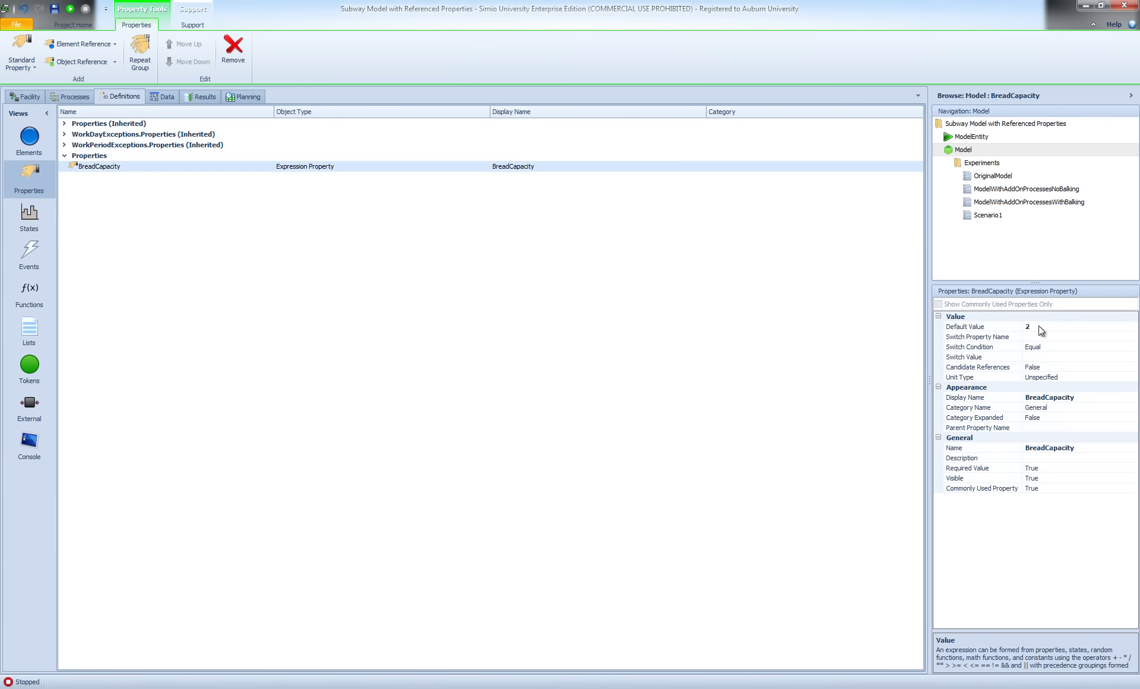
{"action": "left_click", "coordinate": [1059, 326]}
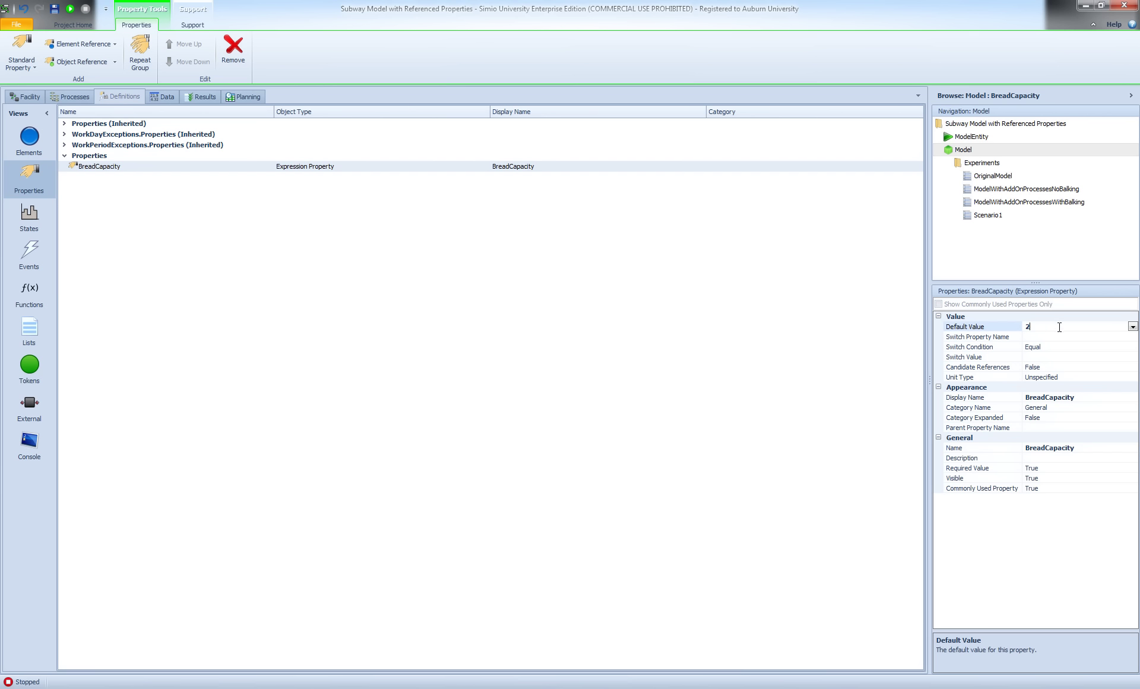
{"action": "left_click", "coordinate": [973, 328]}
{"action": "type", "text": "1"}
{"action": "key", "text": "Return"}
Run the facility model and inspect the BreadMeat server's properties during the simulation.
{"action": "left_click", "coordinate": [25, 97]}
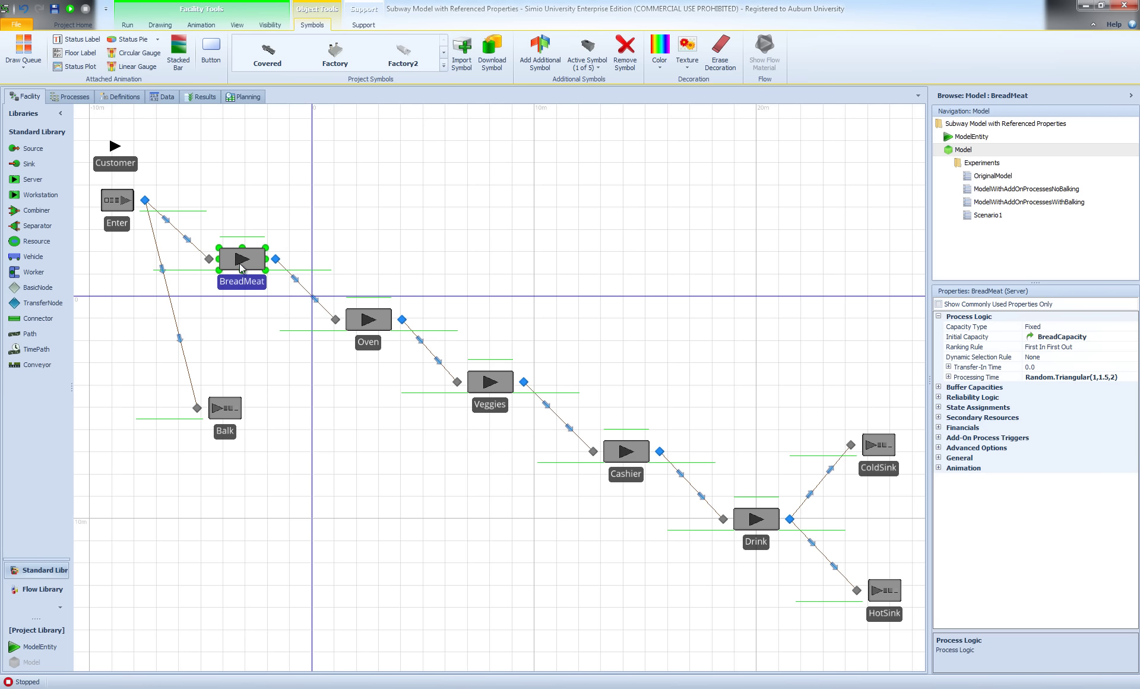
{"action": "left_click", "coordinate": [541, 318]}
{"action": "left_click", "coordinate": [127, 25]}
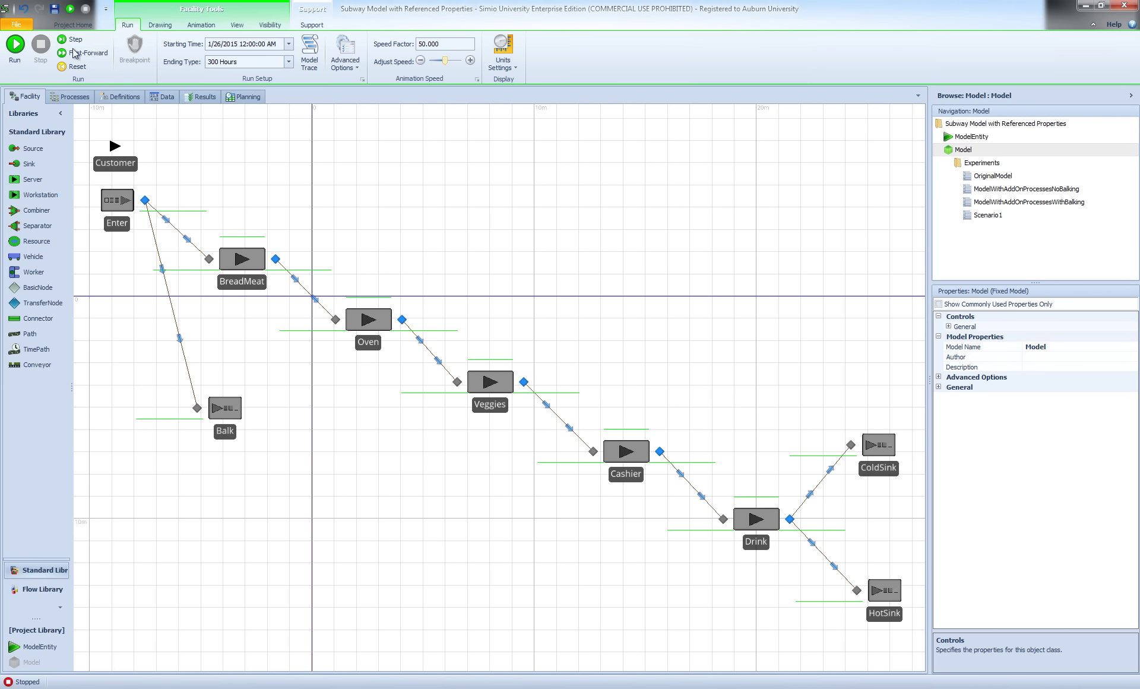
{"action": "left_click", "coordinate": [21, 45]}
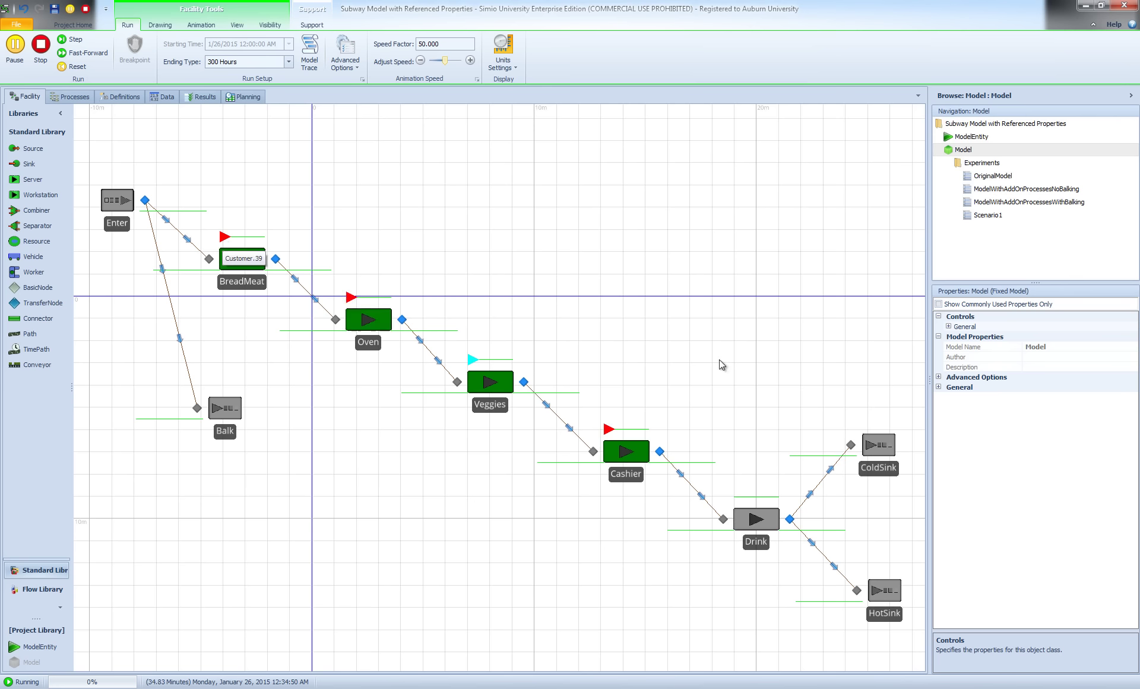
{"action": "left_click", "coordinate": [277, 267]}
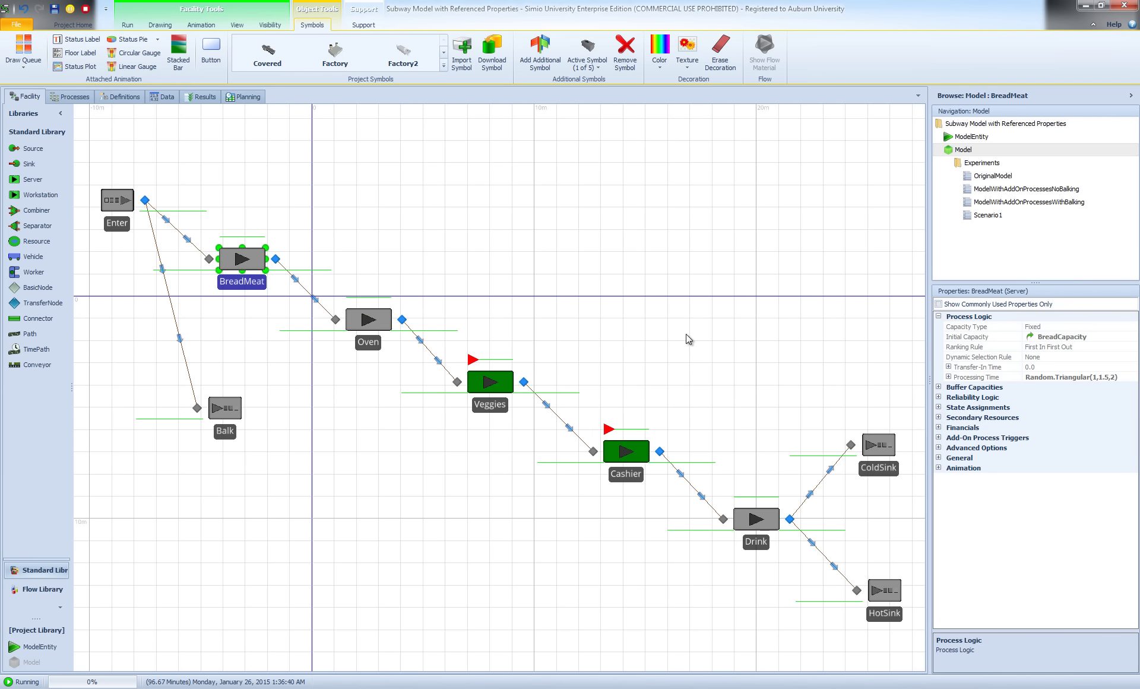
{"action": "left_click", "coordinate": [609, 317]}
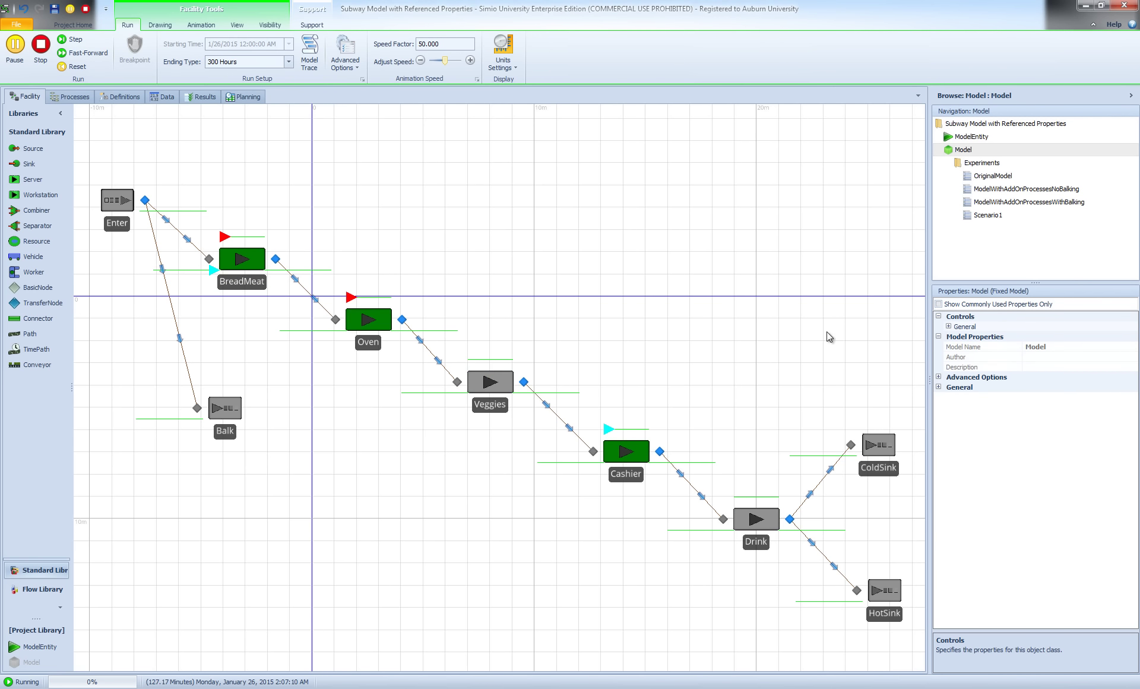
Set the model's BreadCapacity control to 2 with the simulation stopped, and briefly rerun the model to test it.
{"action": "left_click", "coordinate": [948, 326]}
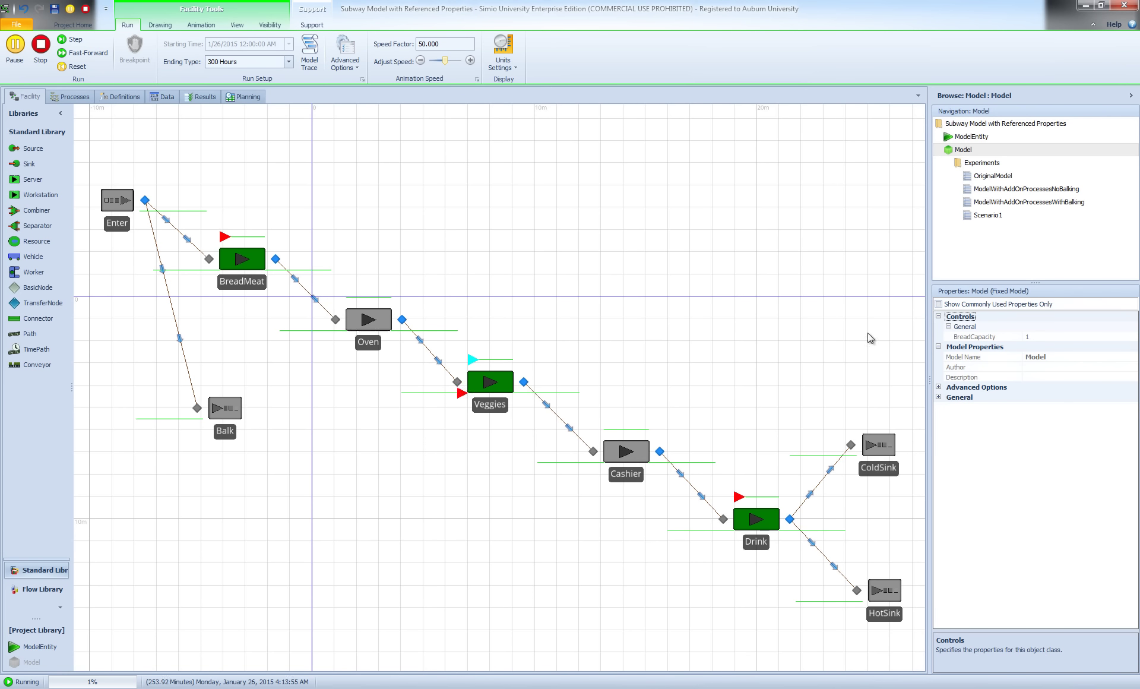
{"action": "left_click", "coordinate": [40, 47]}
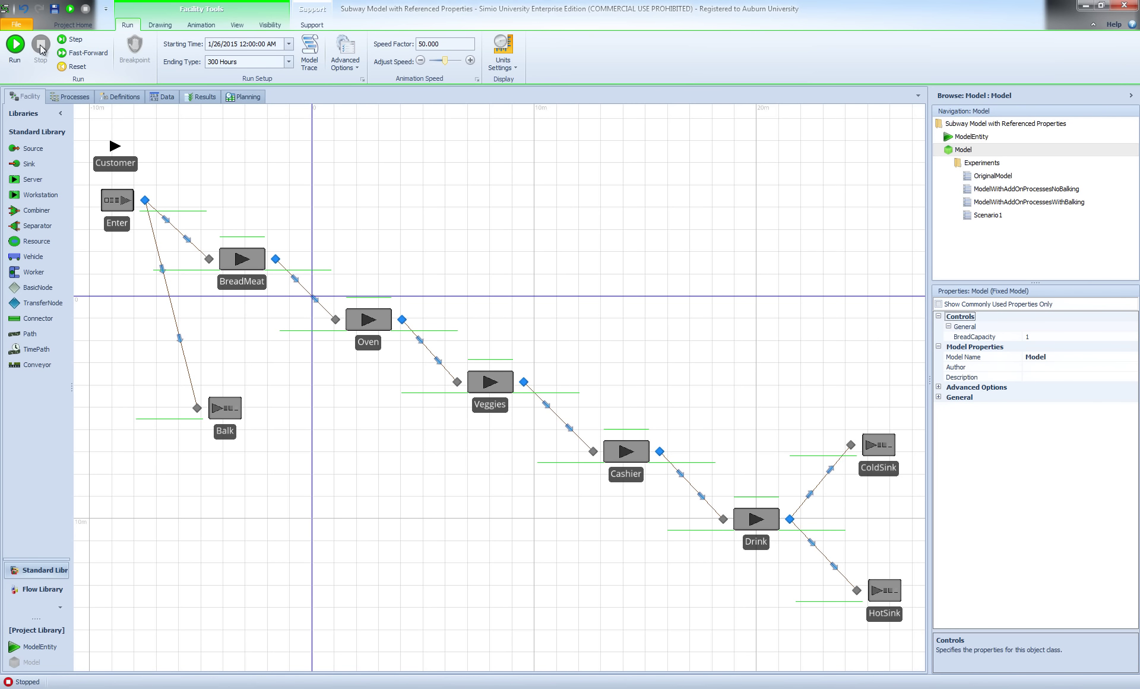
{"action": "left_click", "coordinate": [1054, 335]}
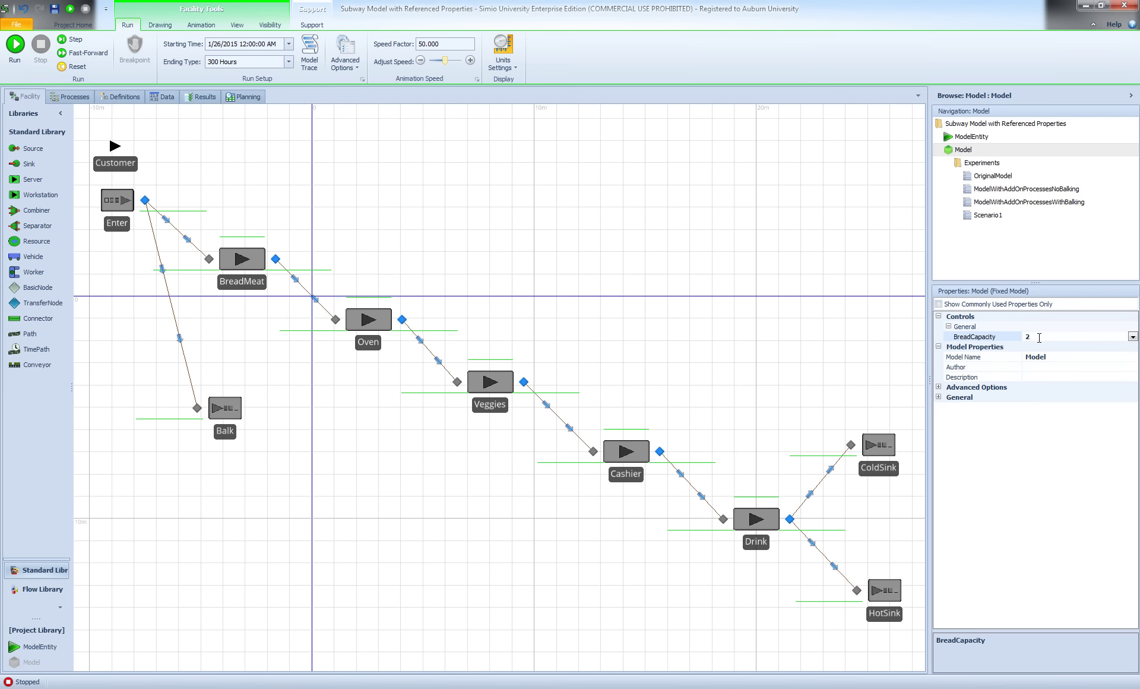
{"action": "left_click", "coordinate": [16, 48]}
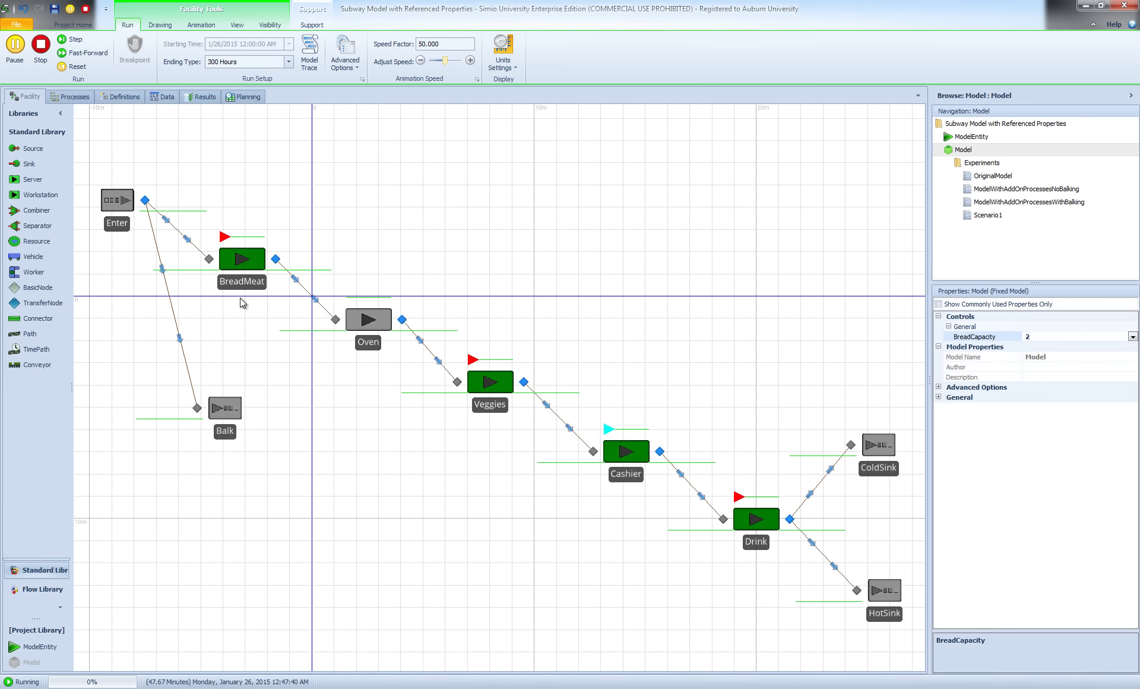
{"action": "left_click", "coordinate": [40, 45]}
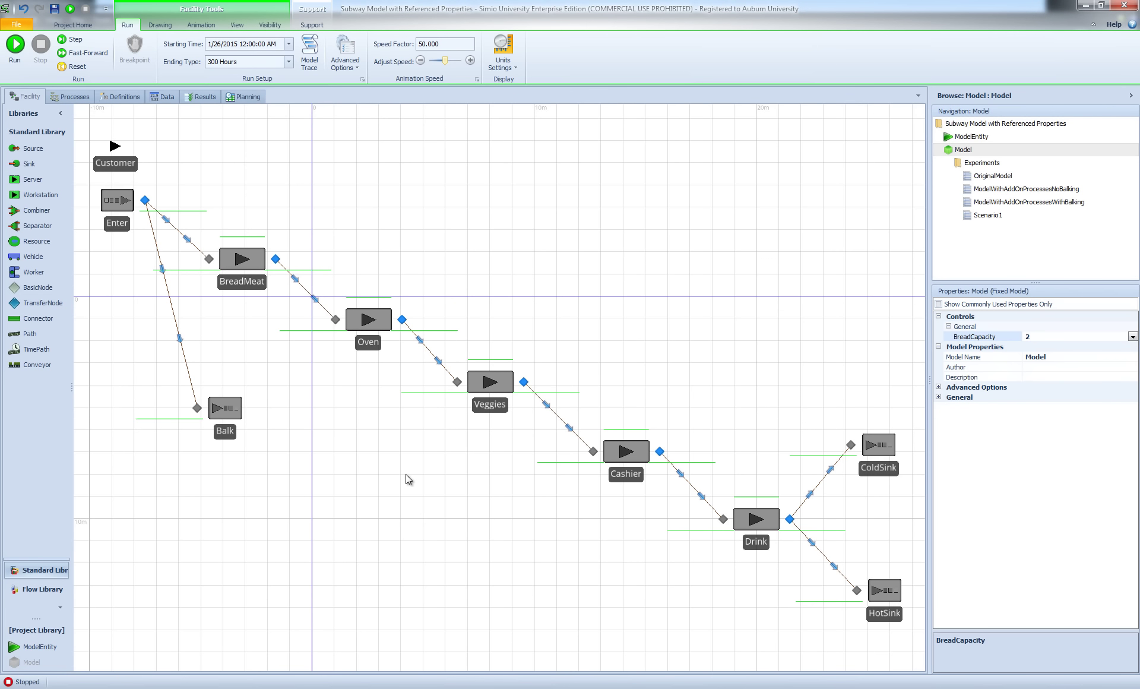
Create a new referenced property named OvenCapacity for the Initial Capacity of the Oven server.
{"action": "right_click", "coordinate": [369, 326]}
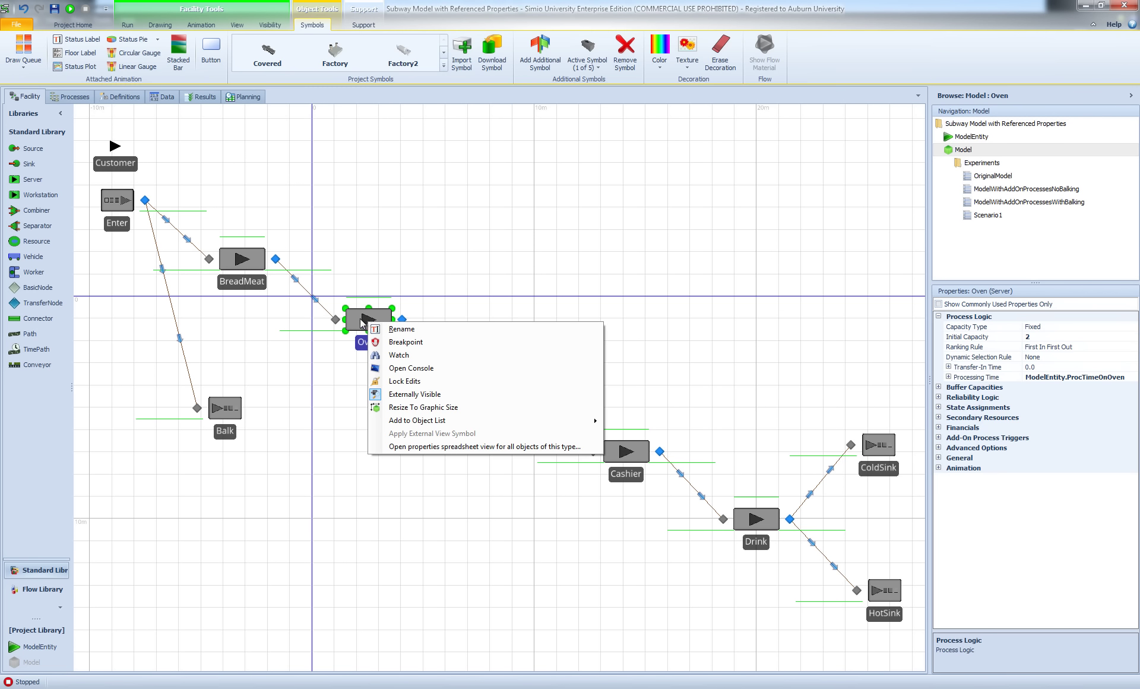
{"action": "key", "text": "Escape"}
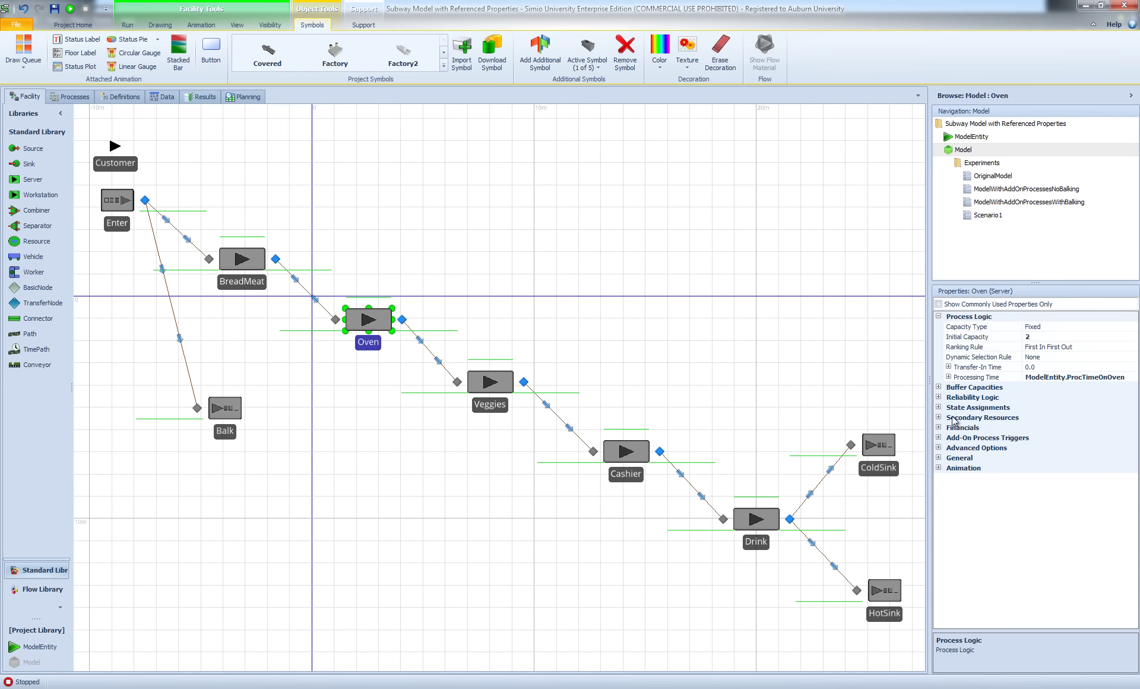
{"action": "right_click", "coordinate": [977, 338]}
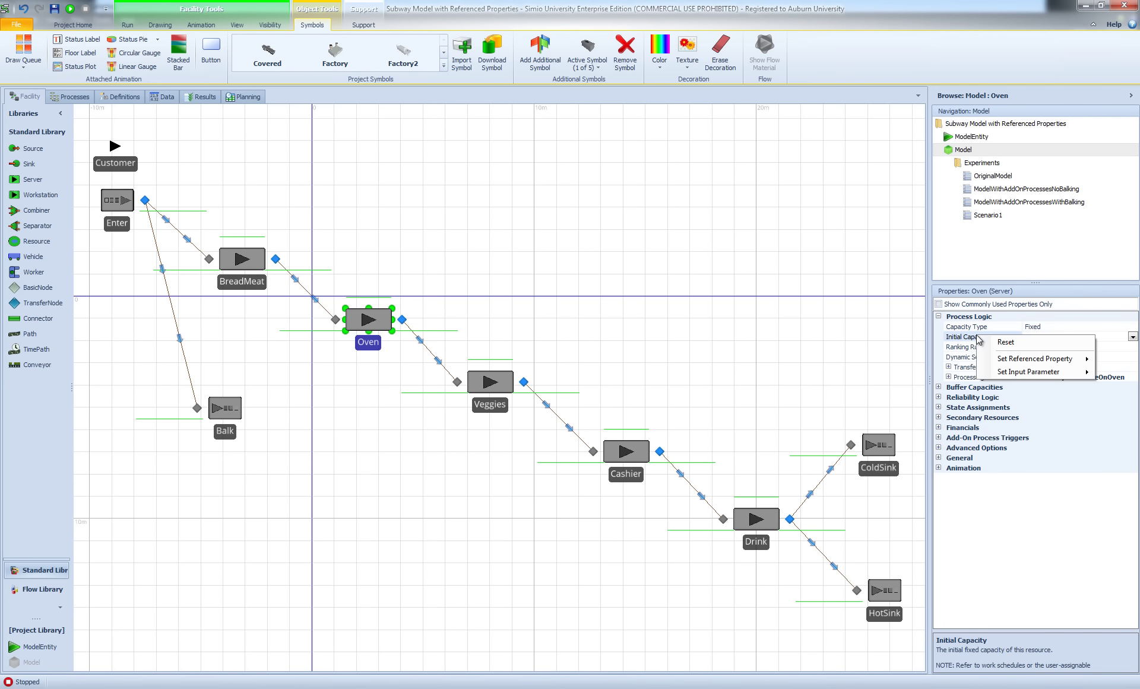
{"action": "mouse_move", "coordinate": [1023, 364]}
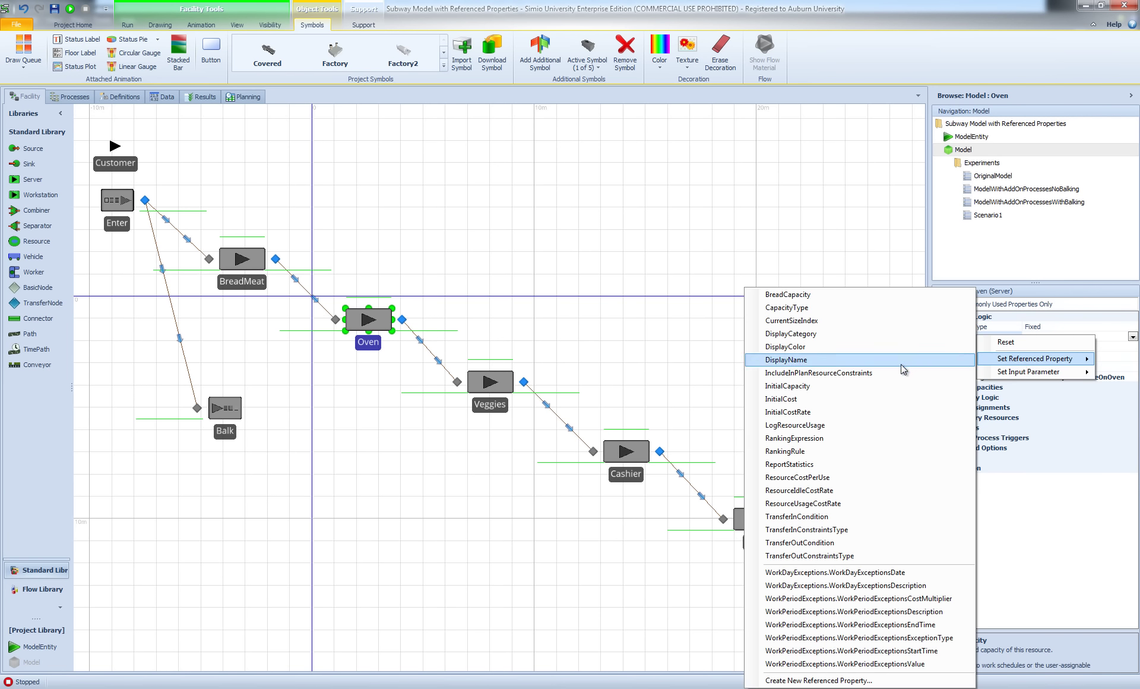
{"action": "left_click", "coordinate": [857, 681]}
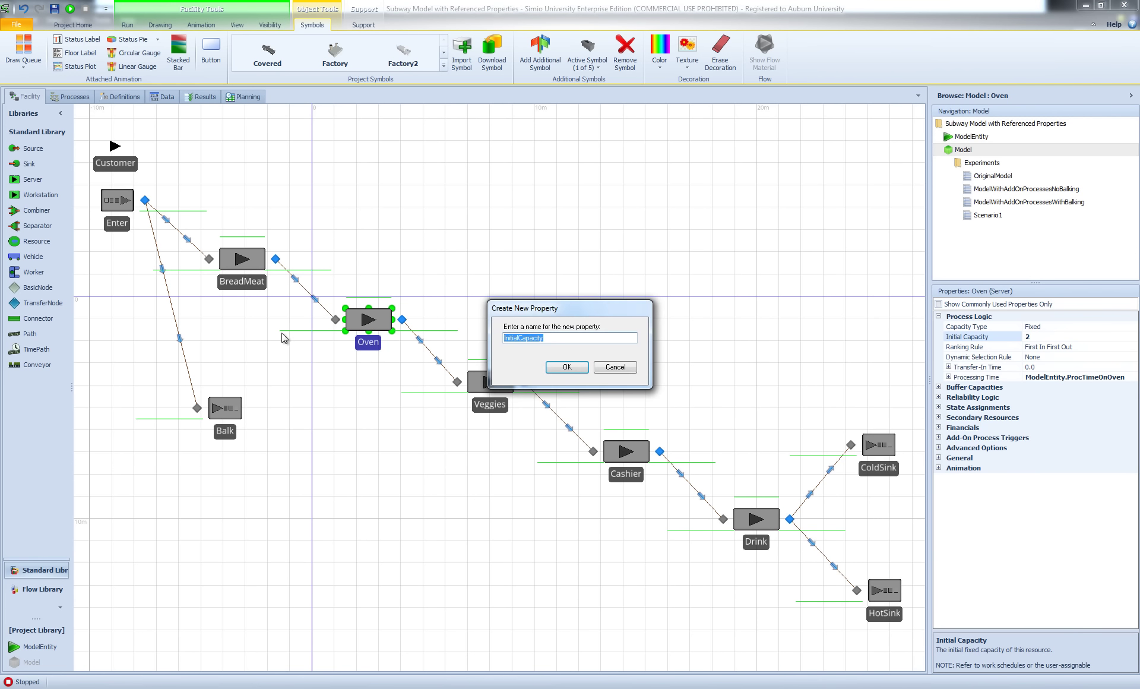
{"action": "type", "text": "Ove"}
{"action": "left_click", "coordinate": [566, 367]}
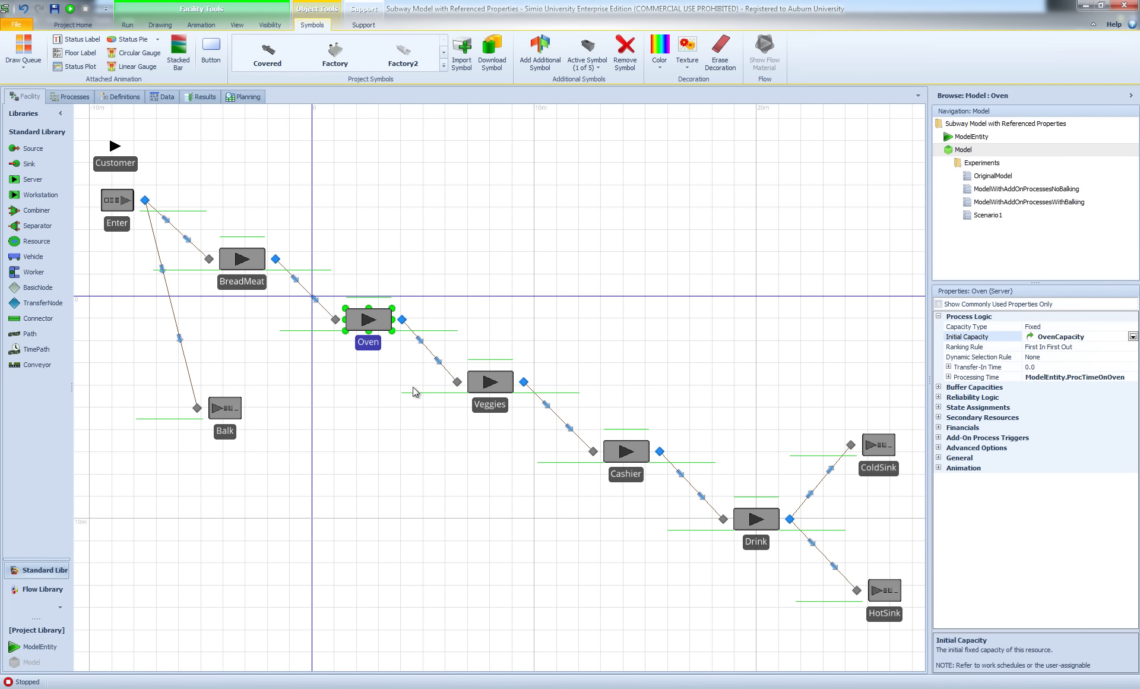
Create a new referenced property named VeggiesCapacity for the Initial Capacity of the Veggies server.
{"action": "left_click", "coordinate": [487, 385]}
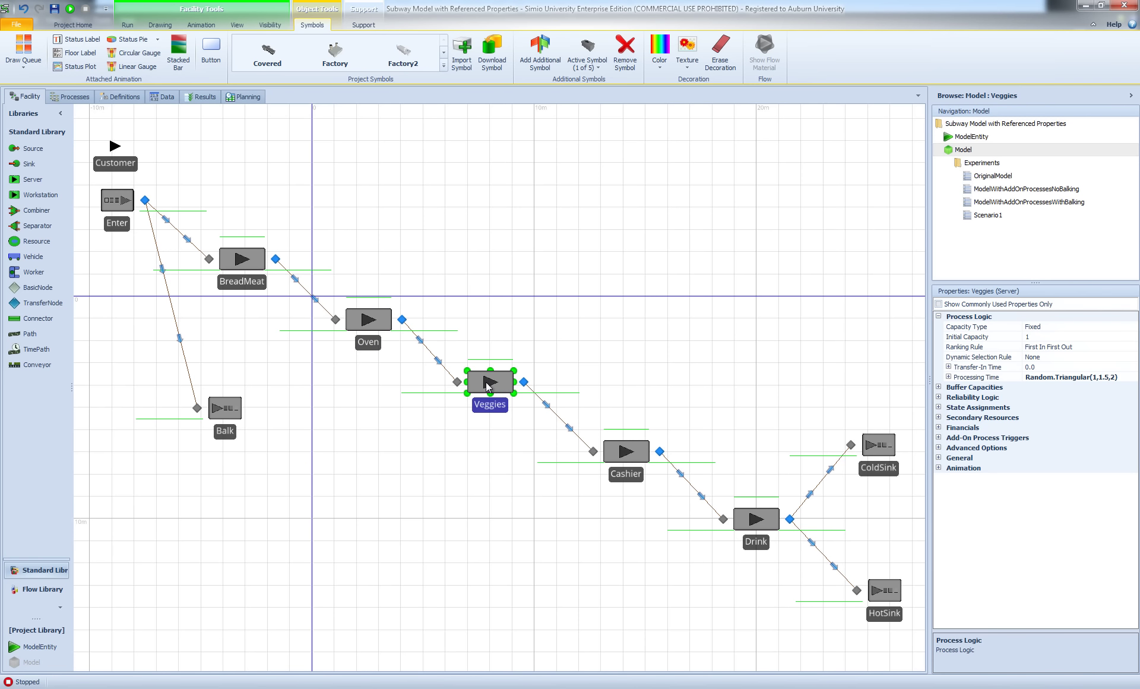
{"action": "right_click", "coordinate": [990, 336]}
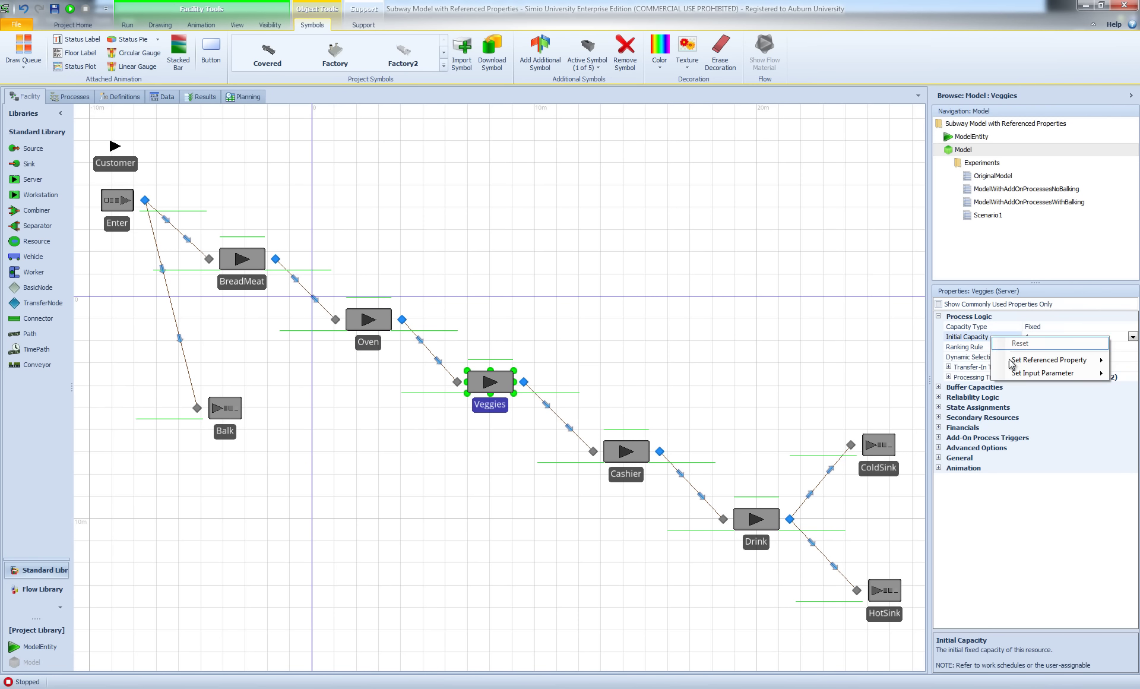
{"action": "mouse_move", "coordinate": [1012, 364]}
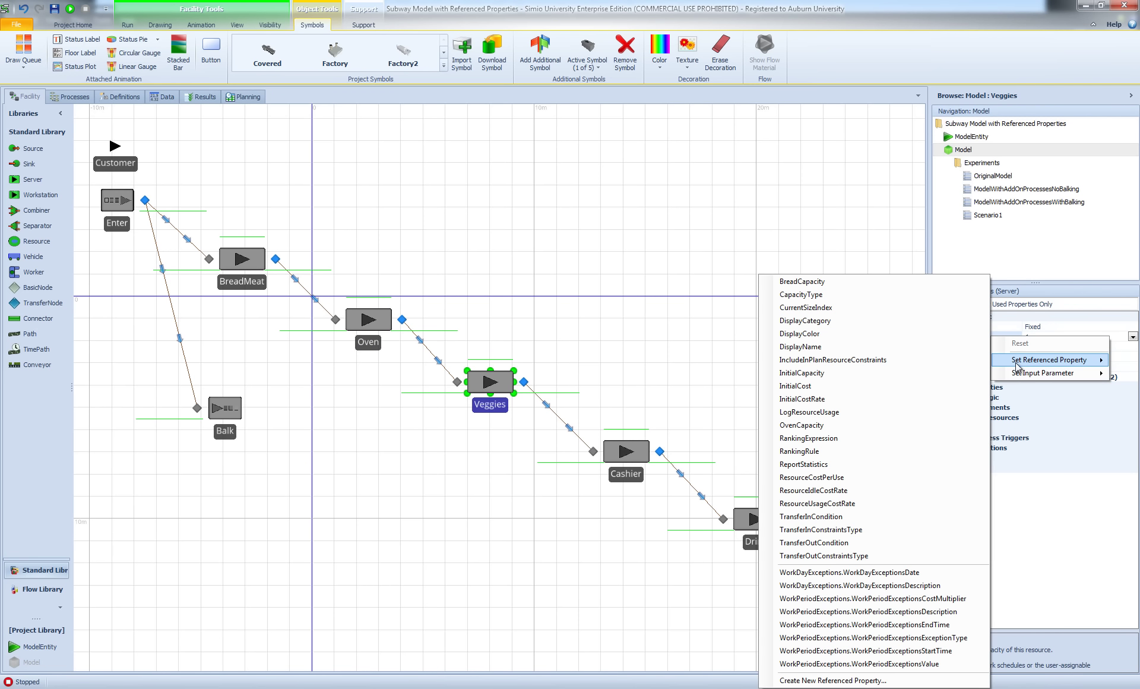
{"action": "left_click", "coordinate": [837, 680]}
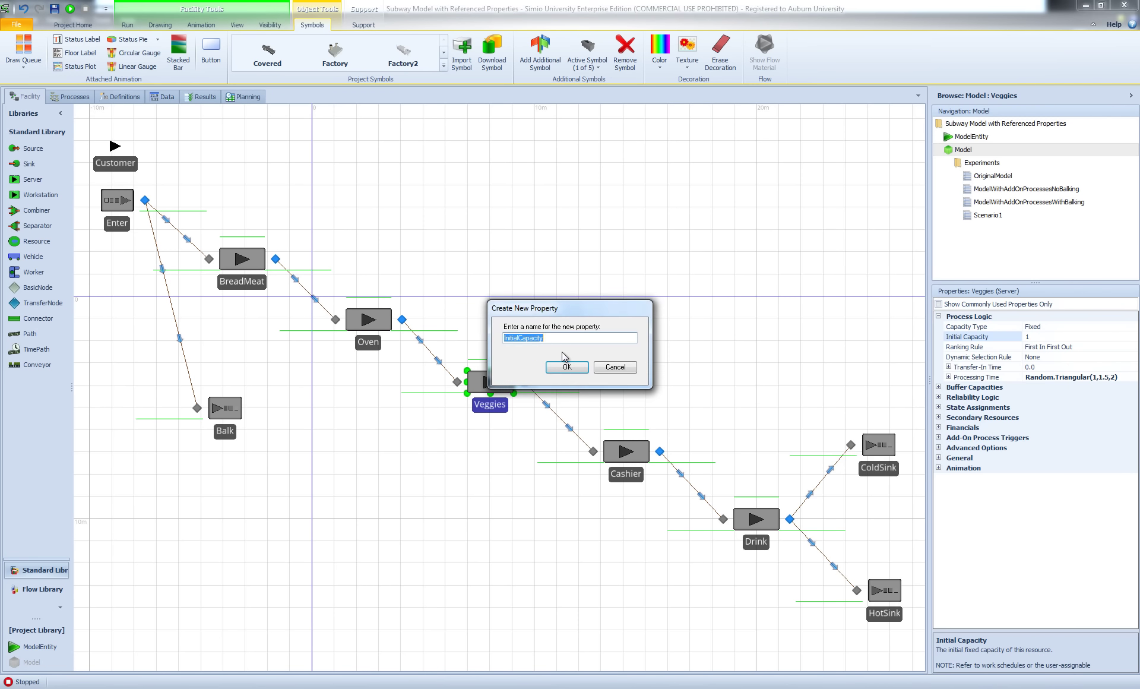
{"action": "type", "text": "Veggies"}
{"action": "left_click", "coordinate": [558, 365]}
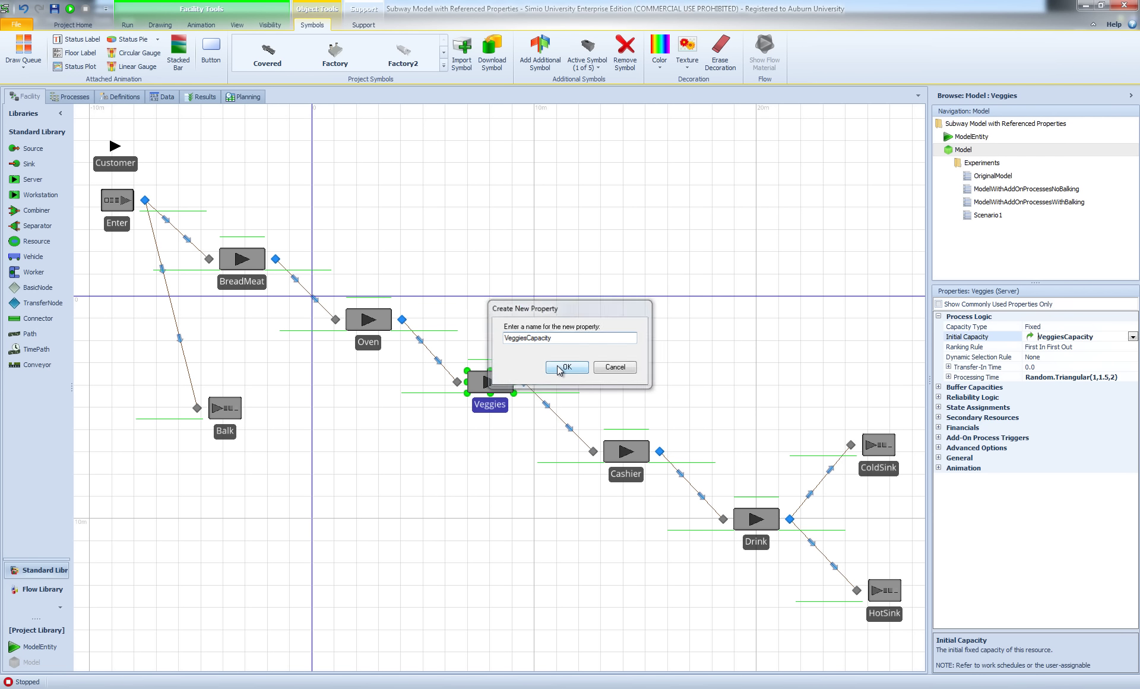
Create a new referenced property named CashierCapacity for the Initial Capacity of the Cashier server.
{"action": "left_click", "coordinate": [628, 453]}
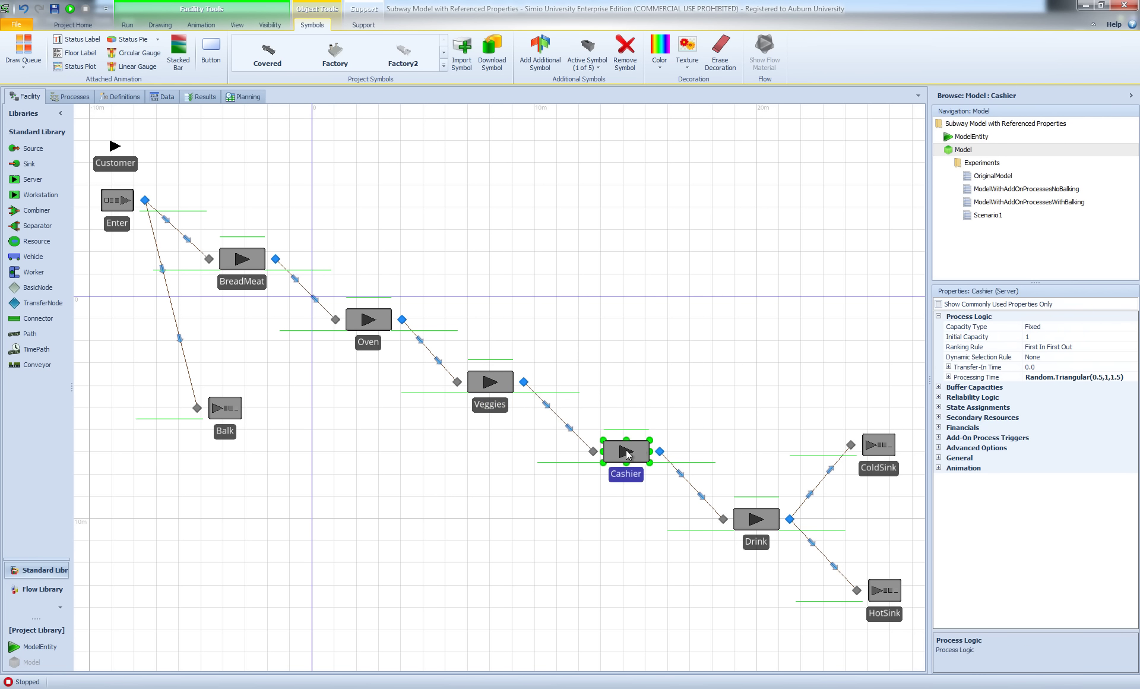
{"action": "right_click", "coordinate": [996, 336]}
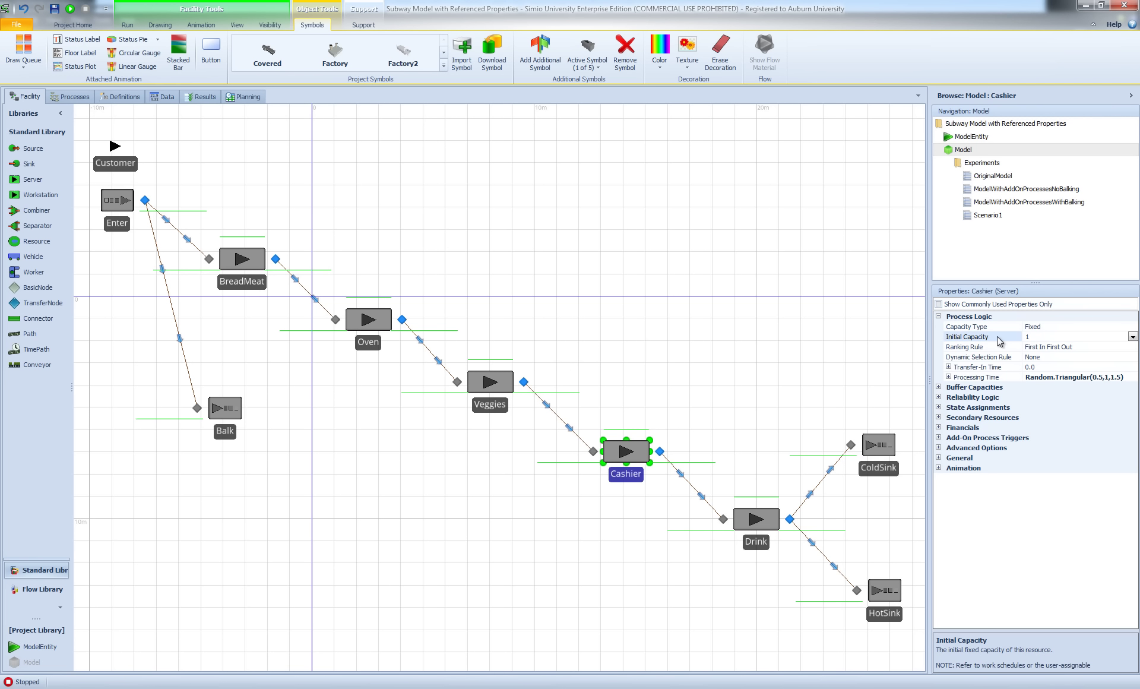
{"action": "mouse_move", "coordinate": [1026, 361]}
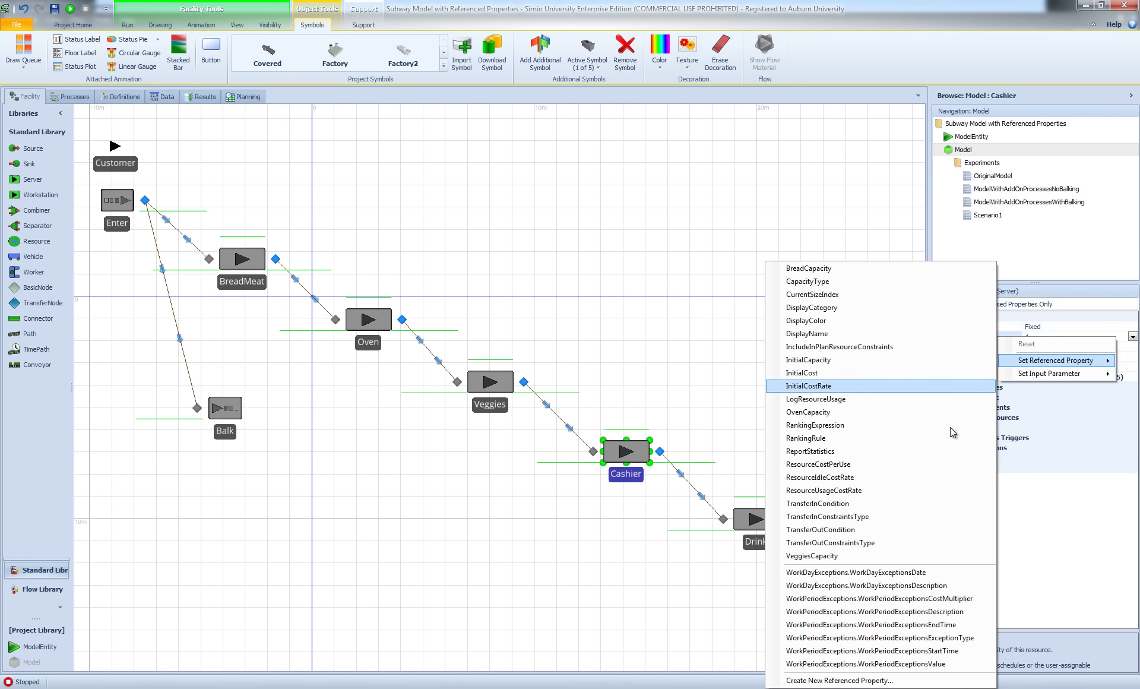
{"action": "left_click", "coordinate": [895, 681]}
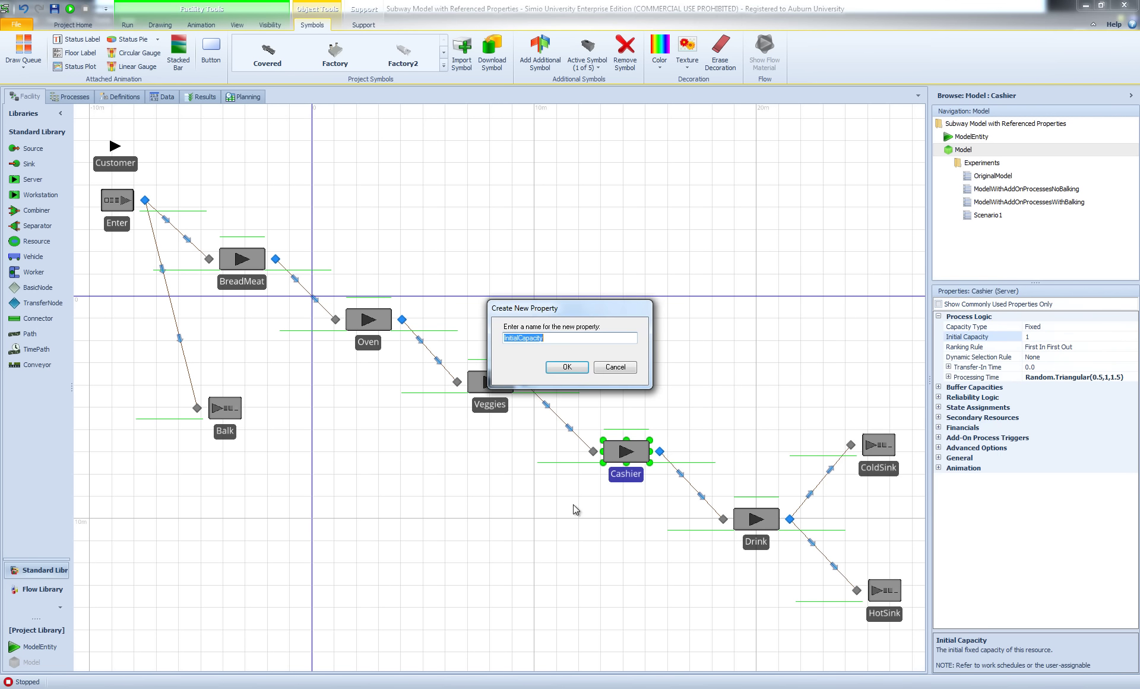
{"action": "type", "text": "CashierCapacity"}
{"action": "left_click", "coordinate": [567, 367]}
Create a new referenced property named DrinkCapacity for the Initial Capacity of the Drink server.
{"action": "left_click", "coordinate": [756, 519]}
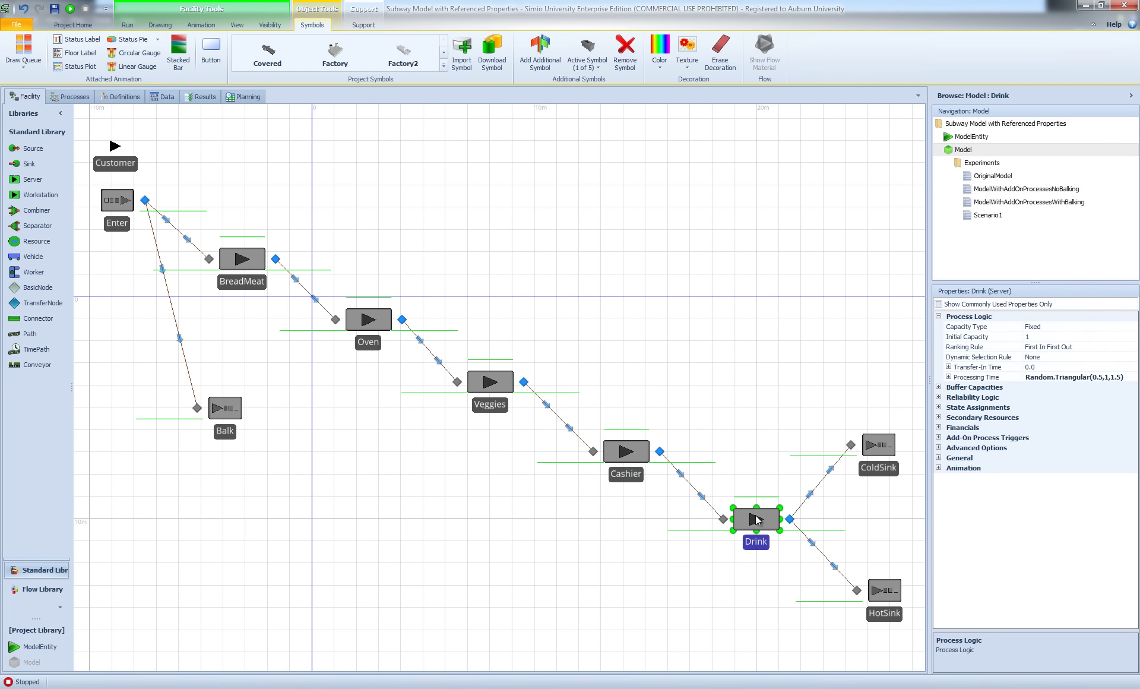
{"action": "right_click", "coordinate": [990, 338]}
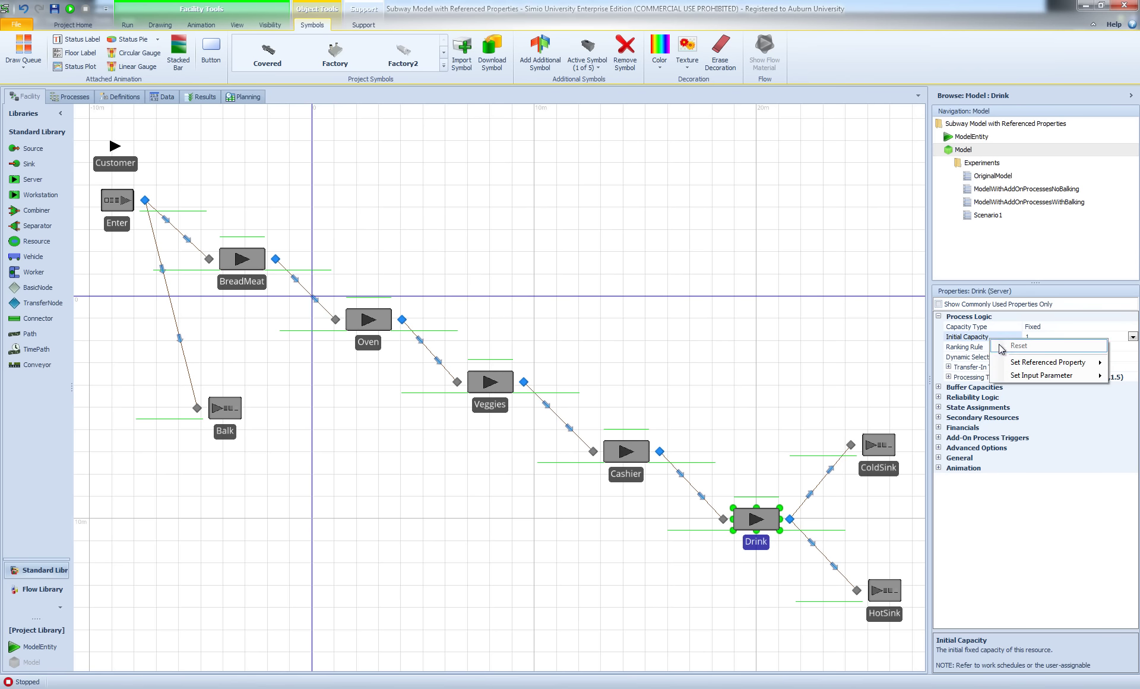
{"action": "mouse_move", "coordinate": [1024, 366]}
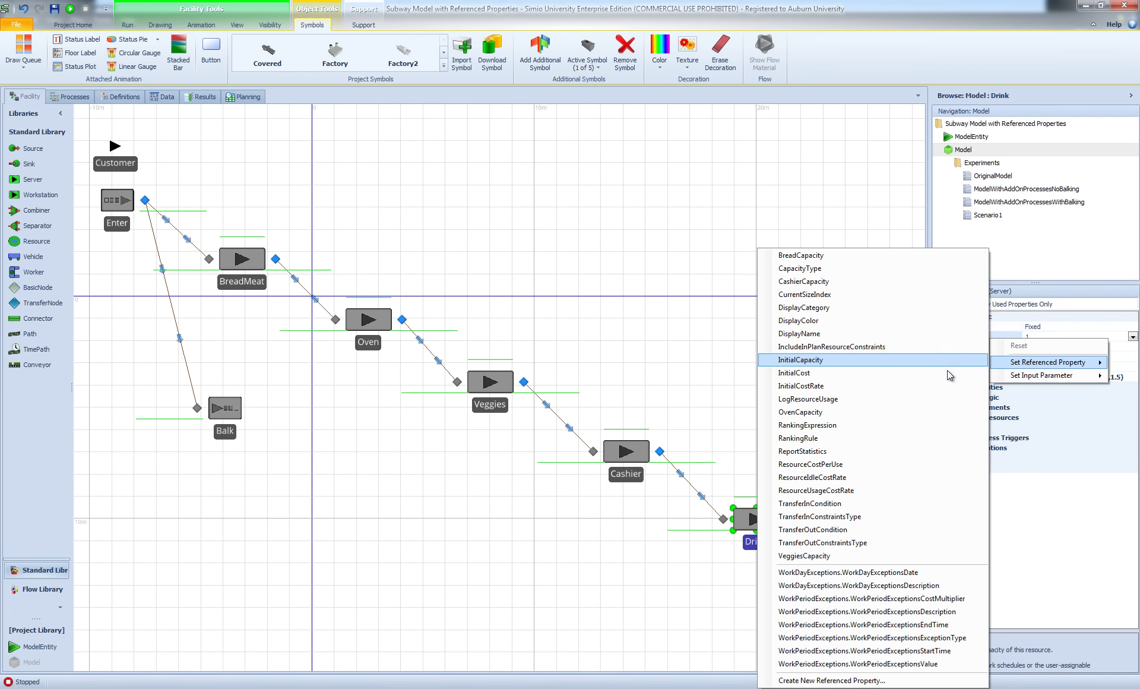
{"action": "left_click", "coordinate": [831, 681]}
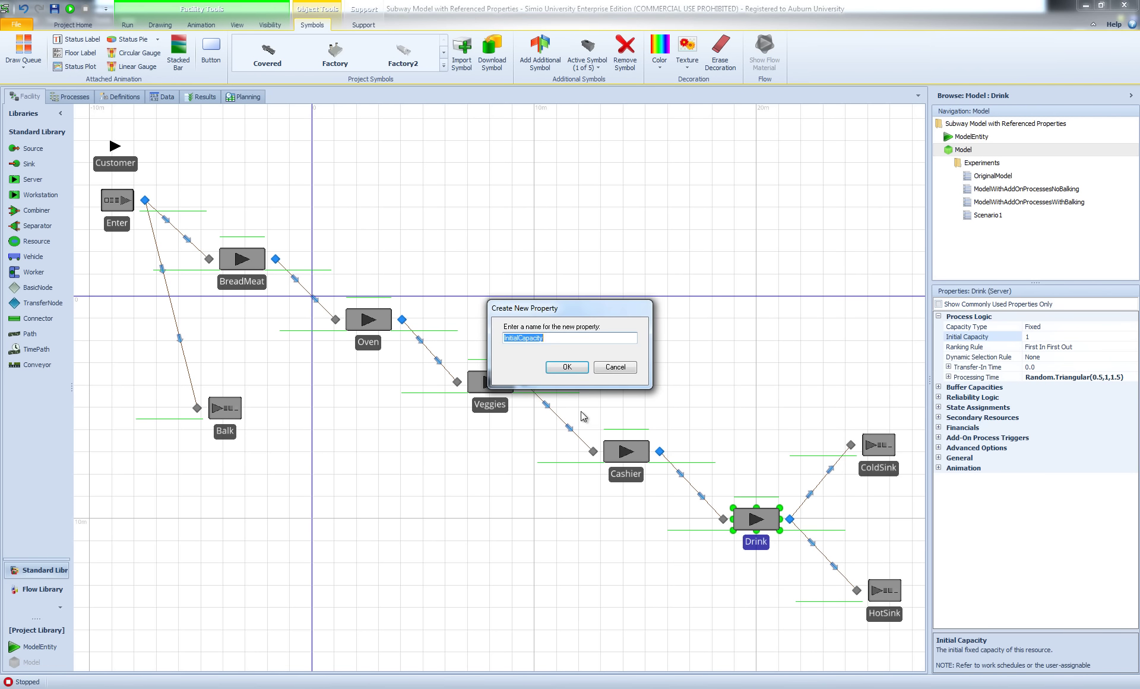
{"action": "type", "text": "DrinkCapacity"}
{"action": "left_click", "coordinate": [565, 368]}
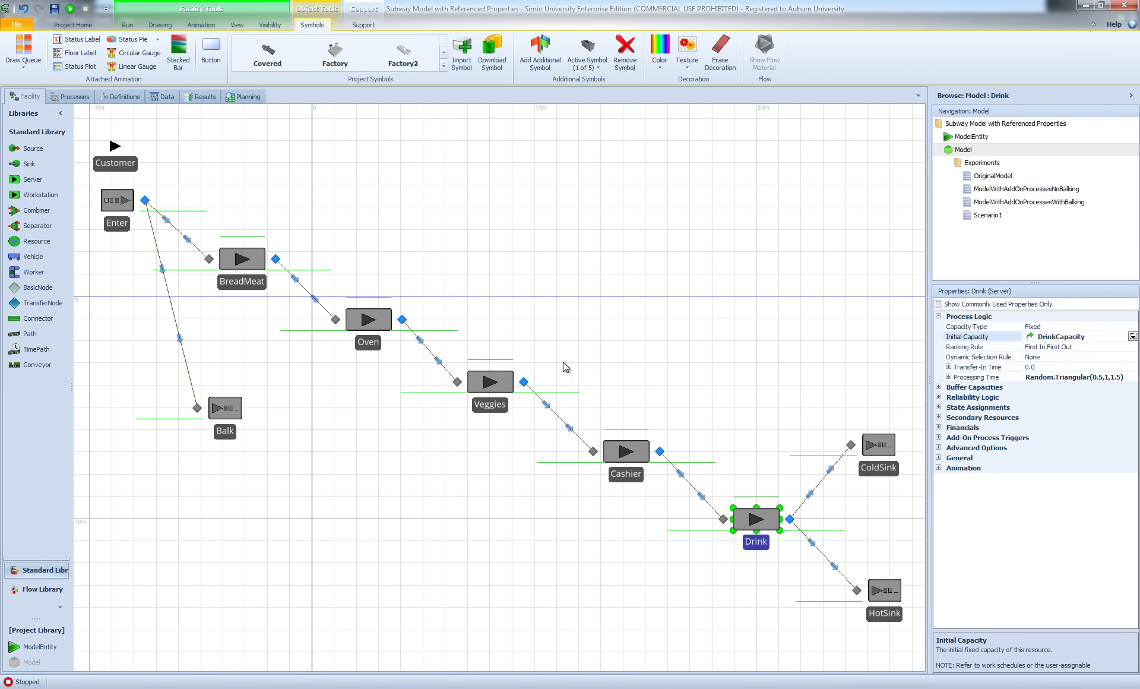
Set the OvenCapacity property's default value to 1 in the model definitions and check the other capacity properties' defaults.
{"action": "left_click", "coordinate": [121, 96]}
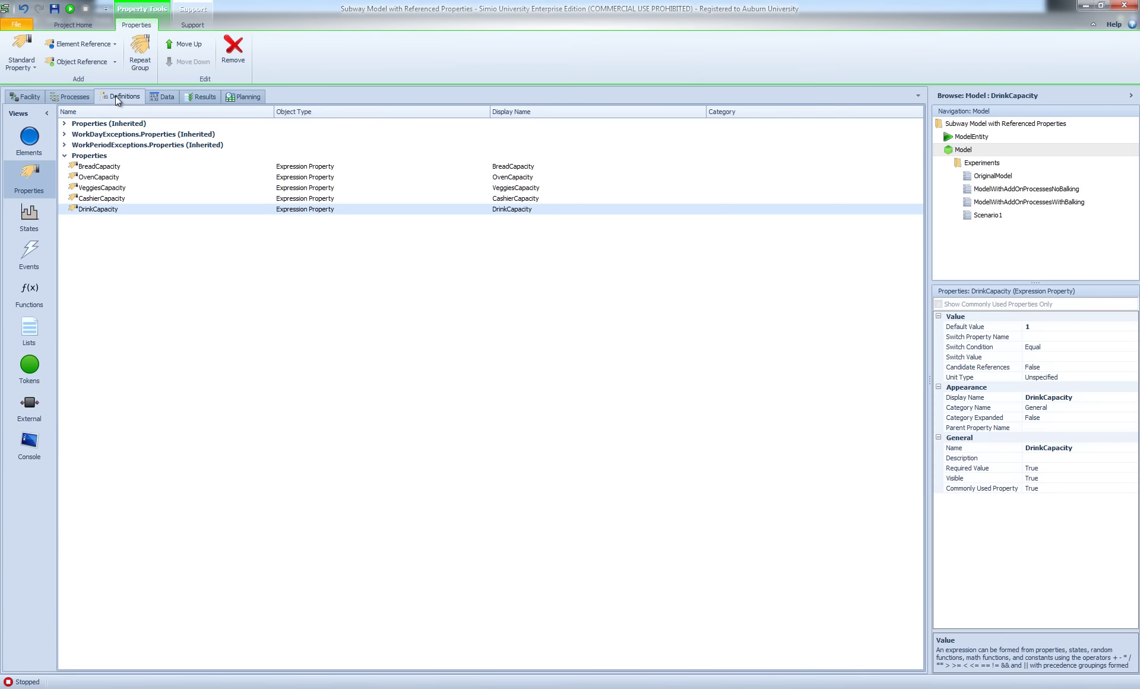
{"action": "left_click", "coordinate": [93, 169]}
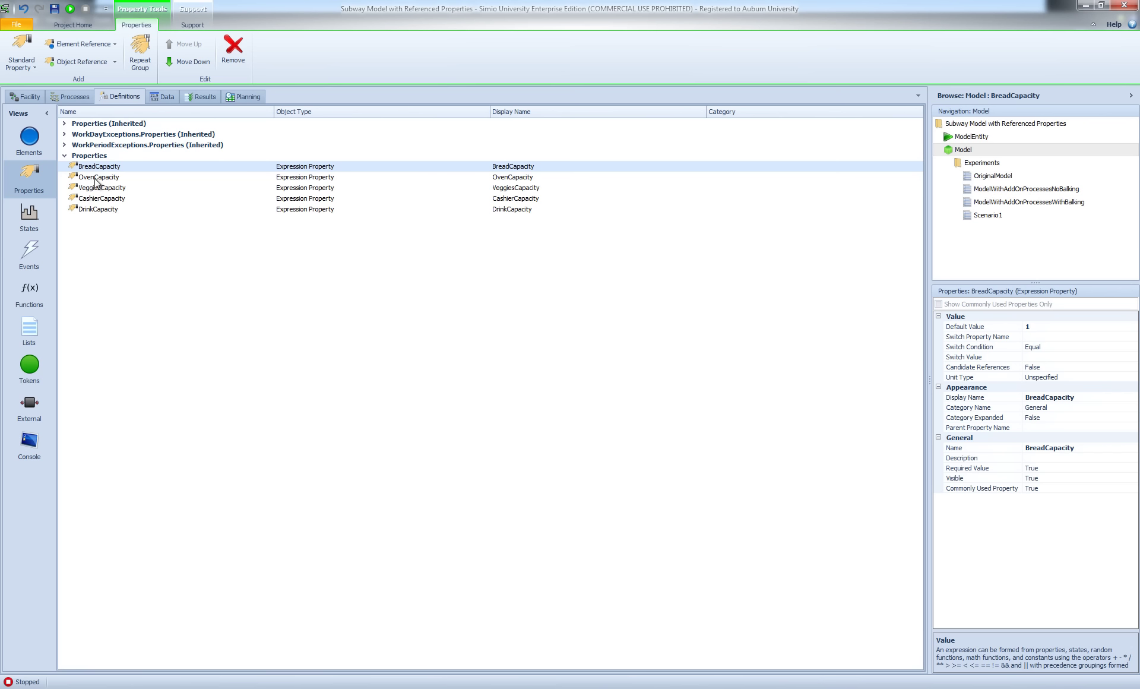
{"action": "left_click", "coordinate": [97, 179]}
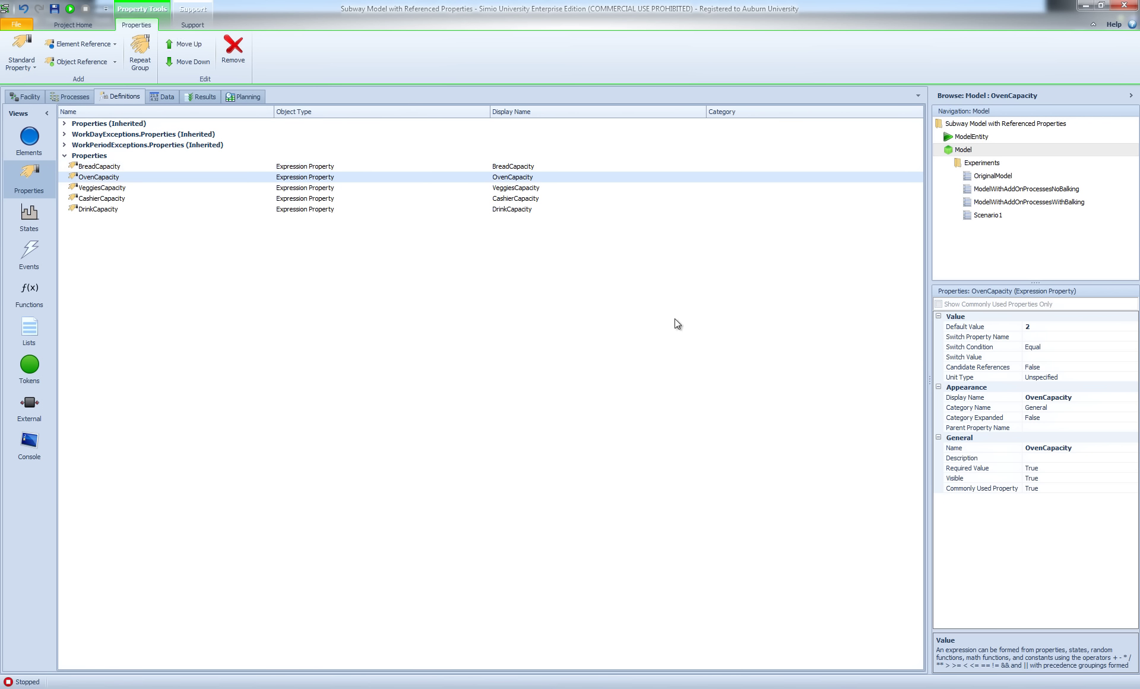
{"action": "left_click", "coordinate": [1044, 328]}
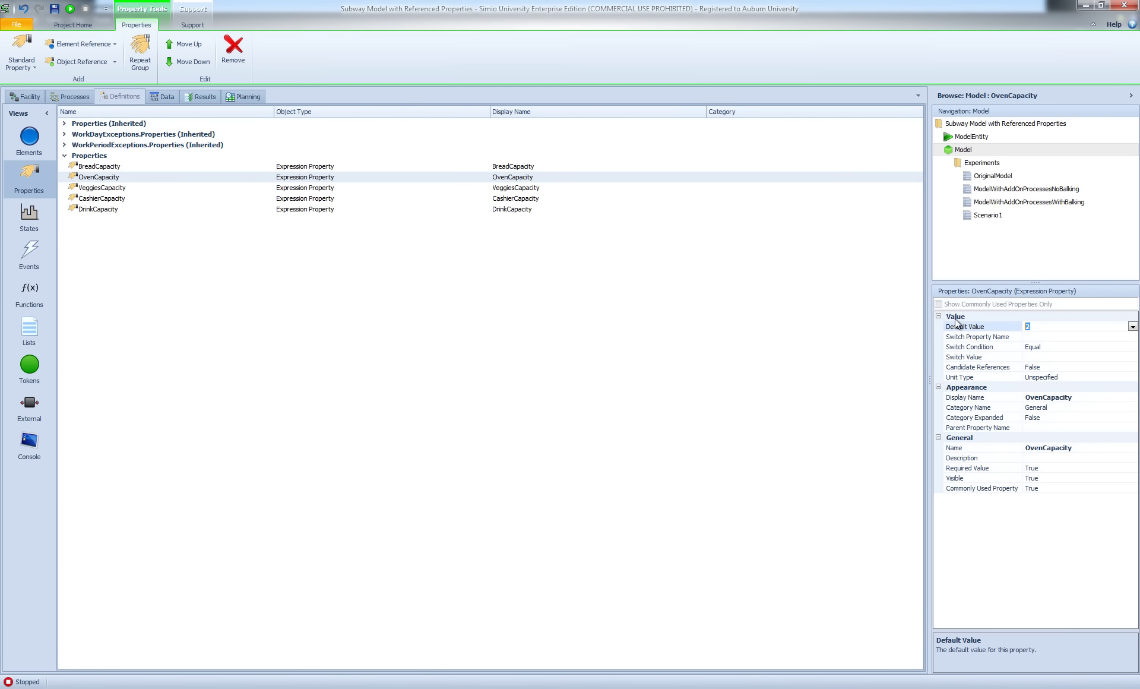
{"action": "type", "text": "1"}
{"action": "left_click", "coordinate": [110, 190]}
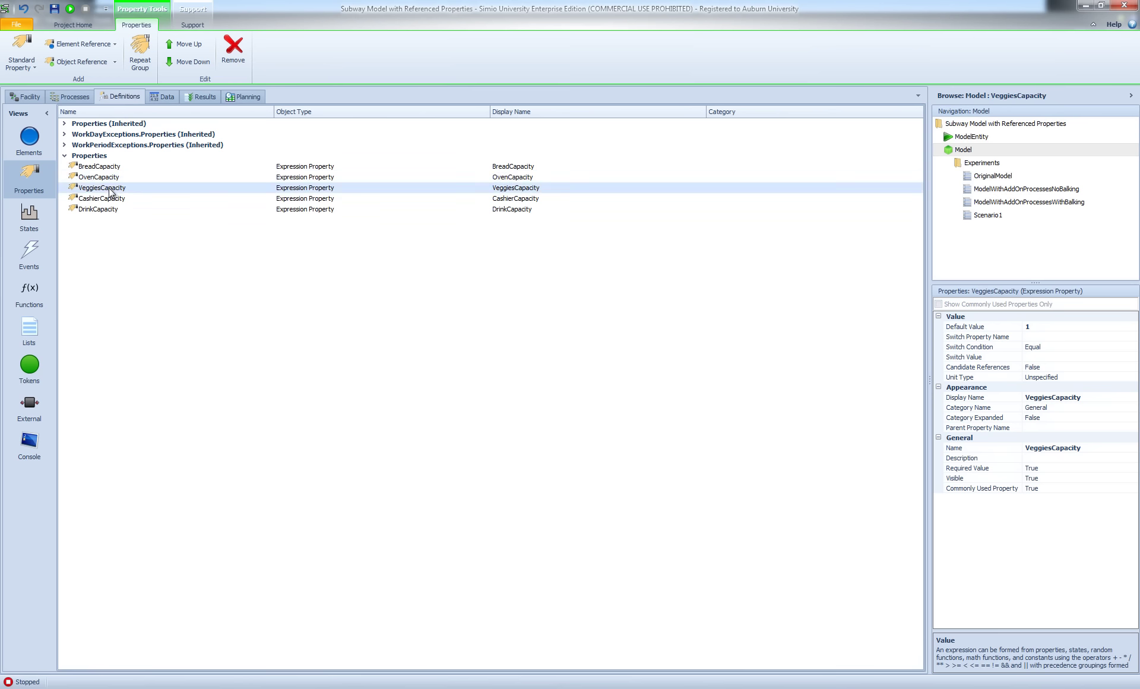
{"action": "left_click", "coordinate": [111, 200]}
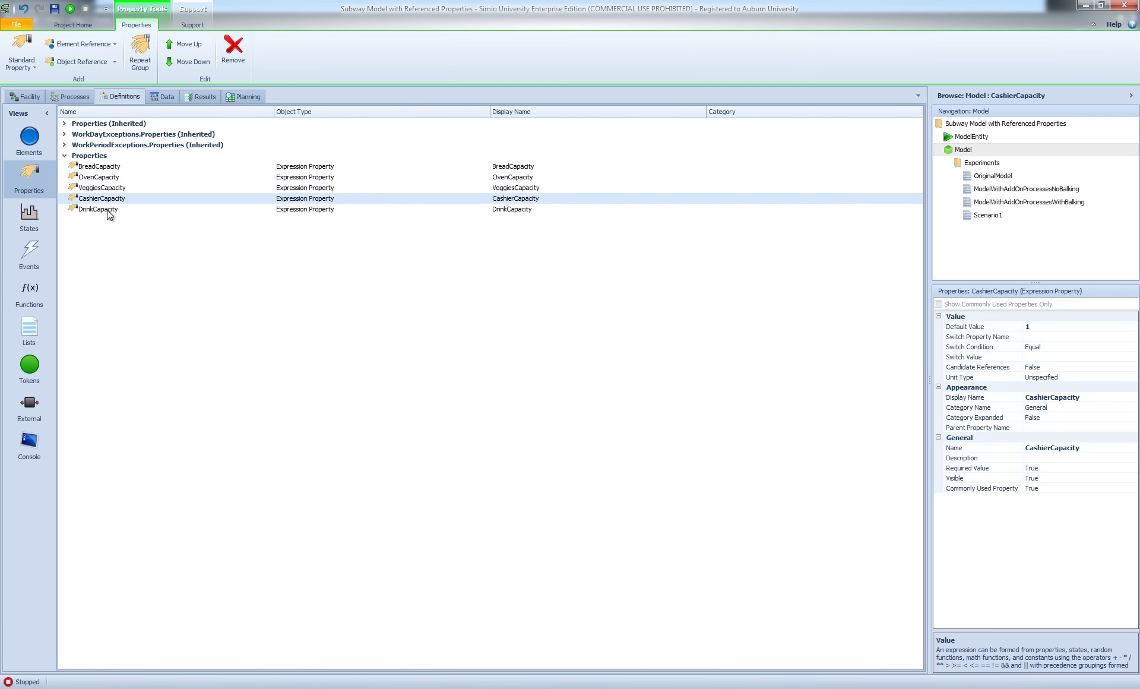
{"action": "left_click", "coordinate": [109, 210]}
Set the OvenCapacity control to 2 in the model's own properties in the facility view.
{"action": "left_click", "coordinate": [27, 96]}
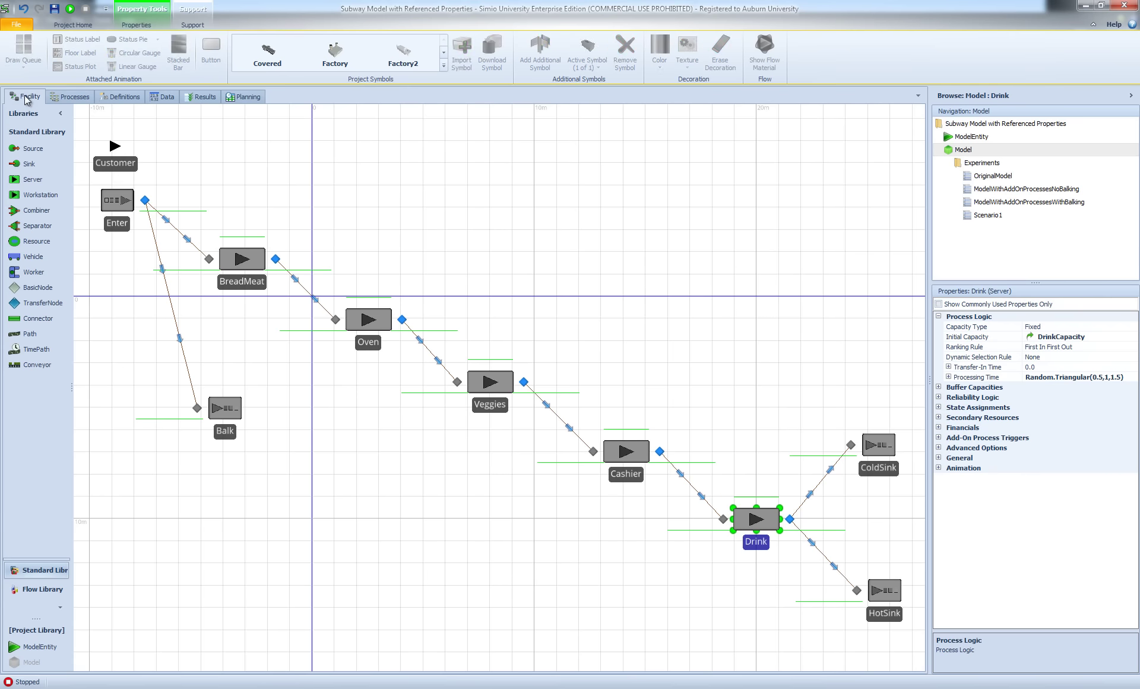
{"action": "left_click", "coordinate": [596, 240]}
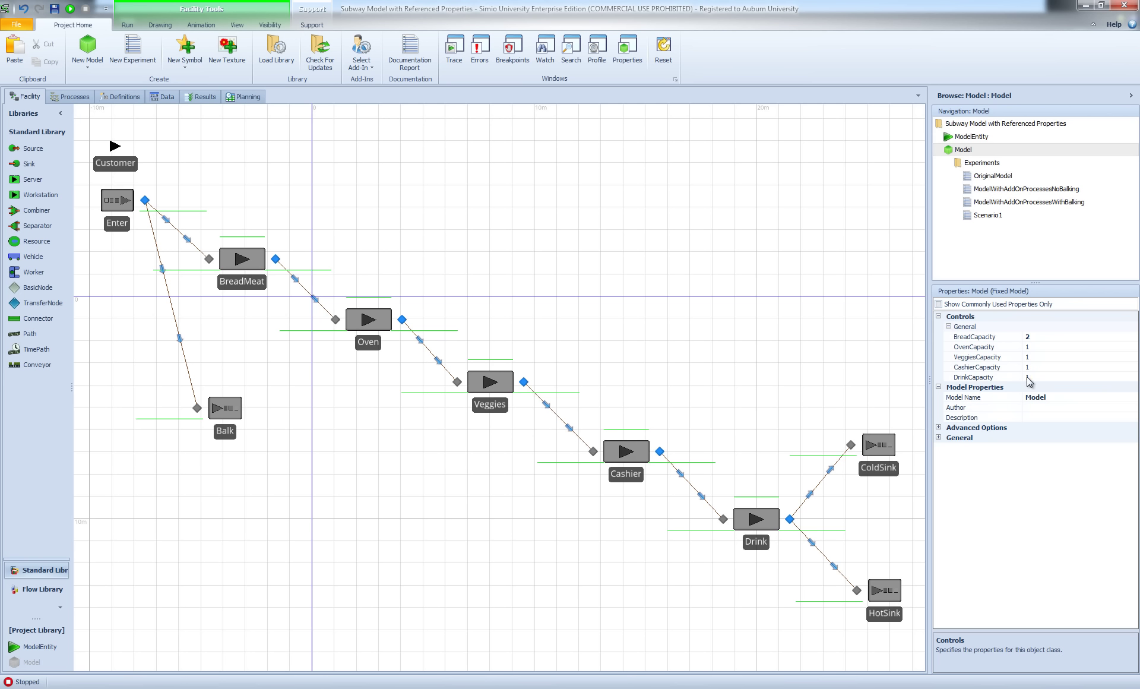
{"action": "left_click", "coordinate": [1032, 345]}
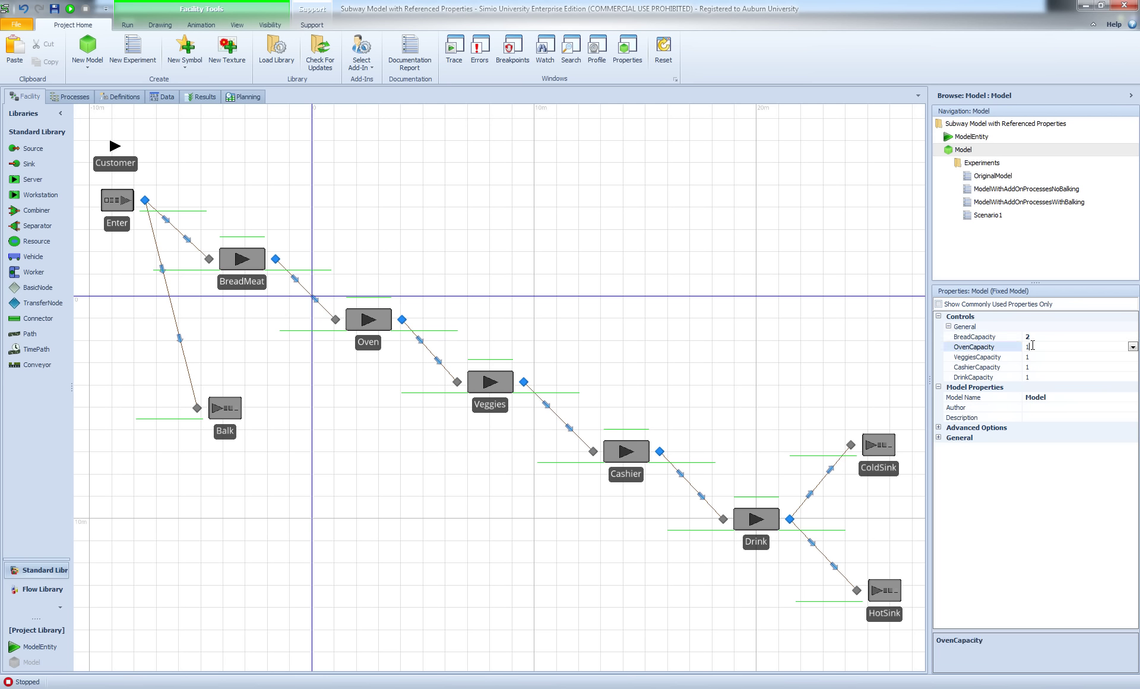
{"action": "double_click", "coordinate": [1032, 345]}
{"action": "type", "text": "2"}
{"action": "key", "text": "Return"}
Run the facility model to watch it with the current capacity controls, and stop the simulation.
{"action": "left_click", "coordinate": [127, 25]}
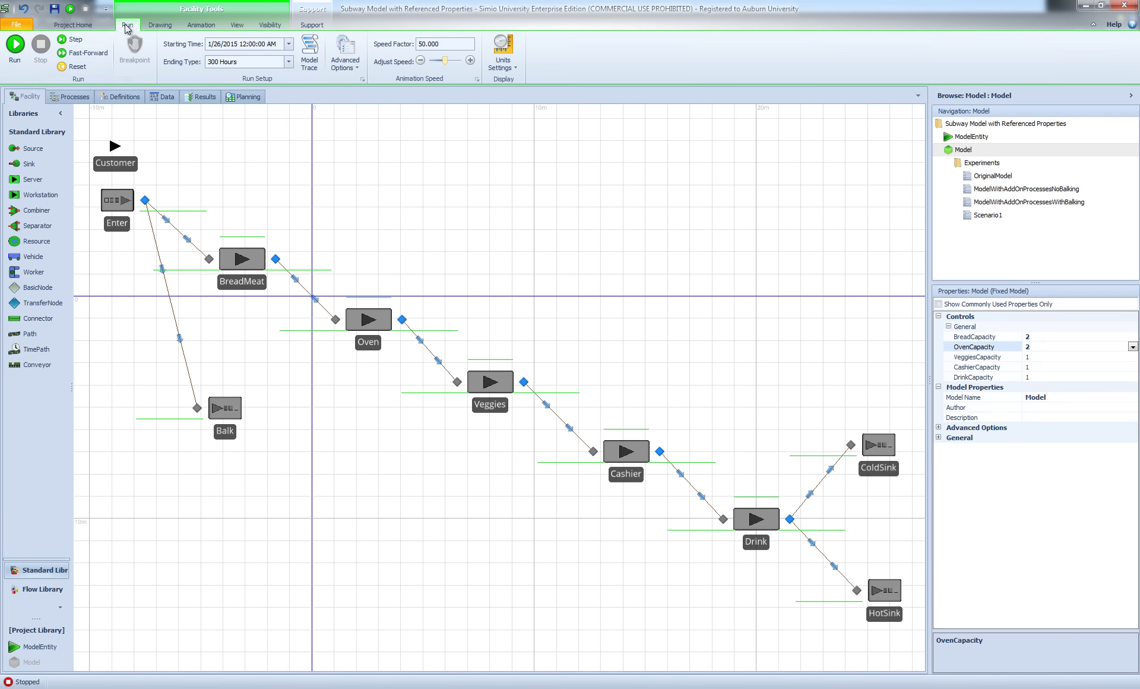
{"action": "left_click", "coordinate": [25, 44]}
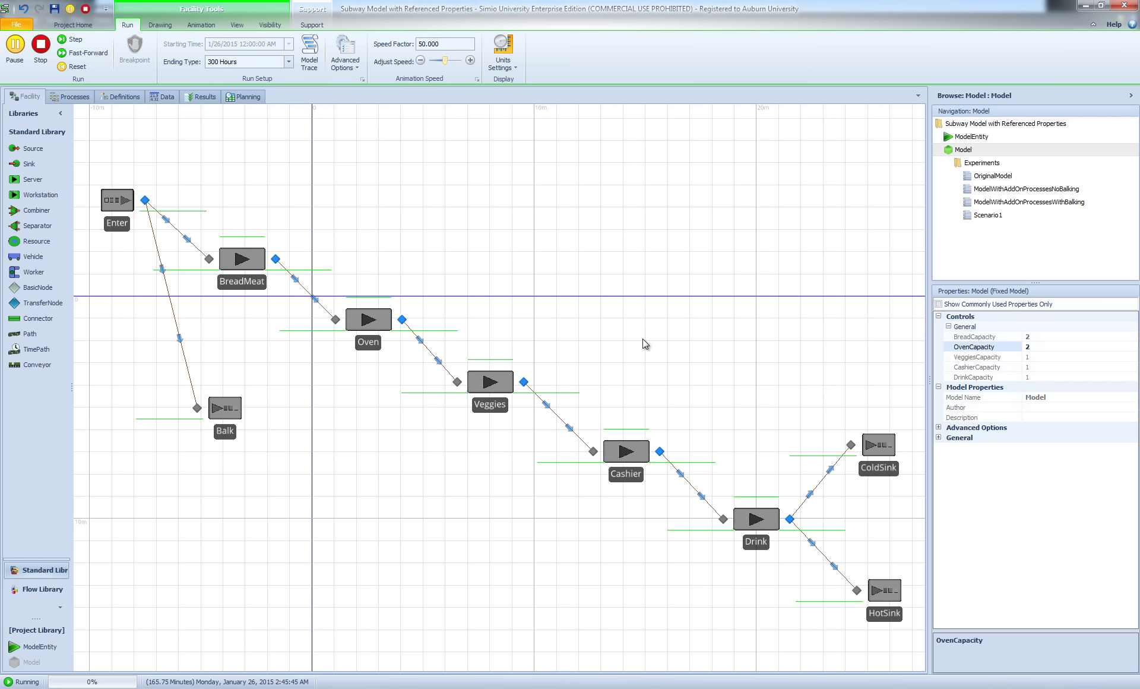
{"action": "left_click", "coordinate": [38, 49]}
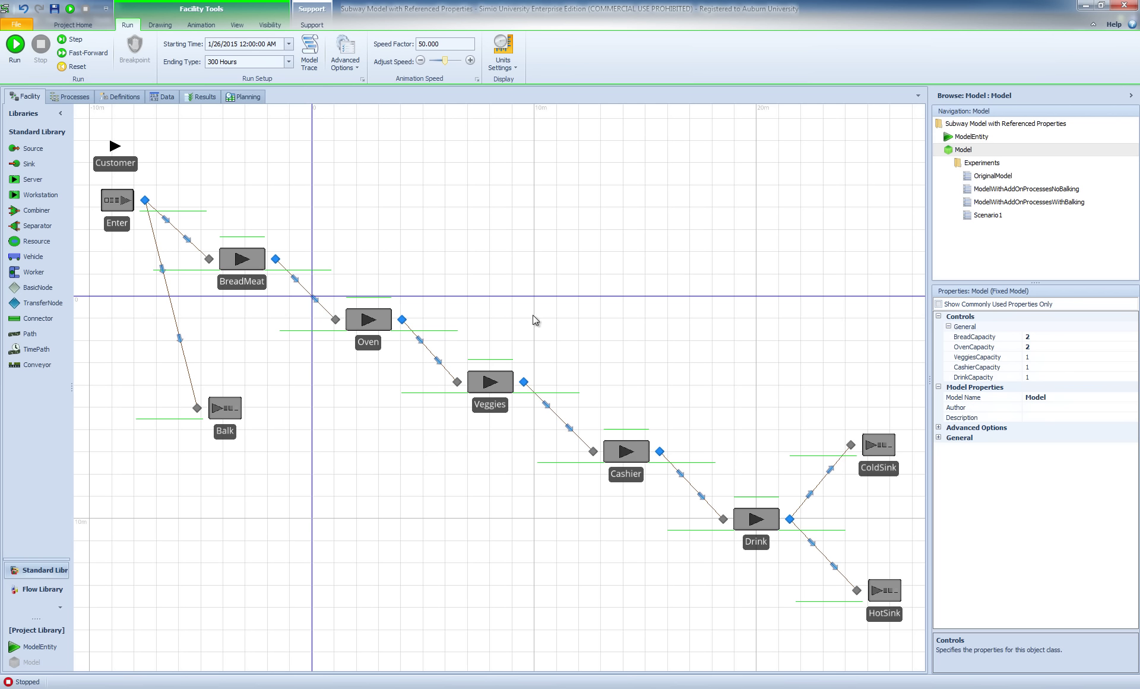
In the Scenario1 experiment, add a second scenario with BreadCapacity 2 and VeggiesCapacity 2, widening the design table to fit its columns.
{"action": "double_click", "coordinate": [986, 216]}
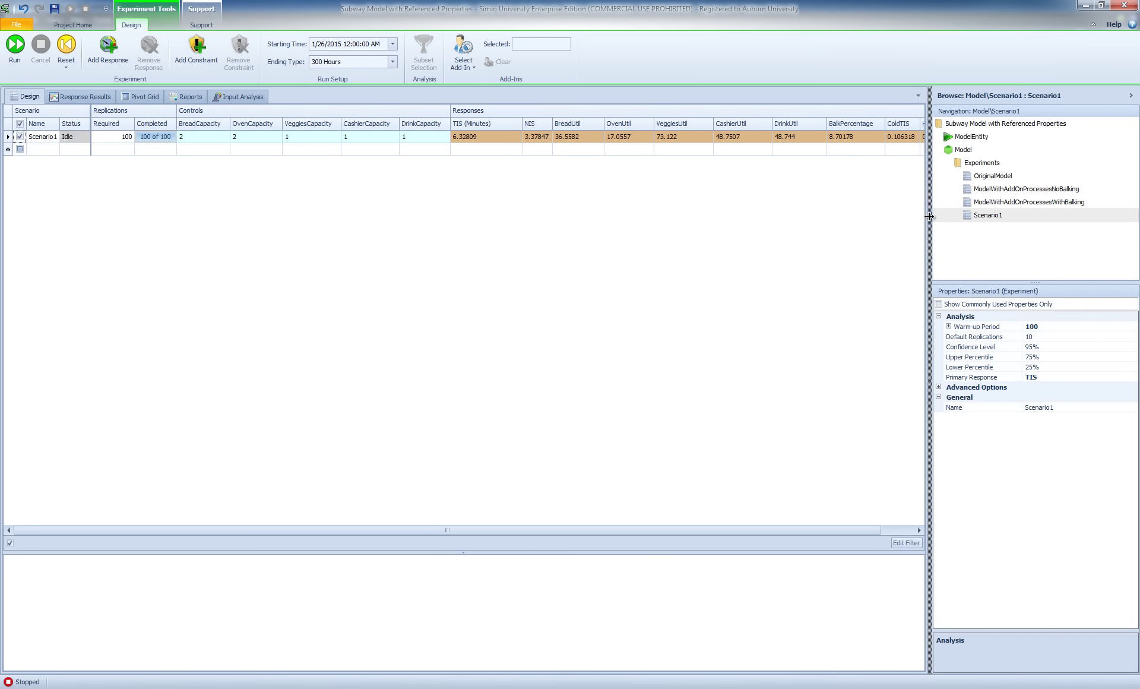
{"action": "left_click_drag", "start_coordinate": [928, 216], "coordinate": [987, 216]}
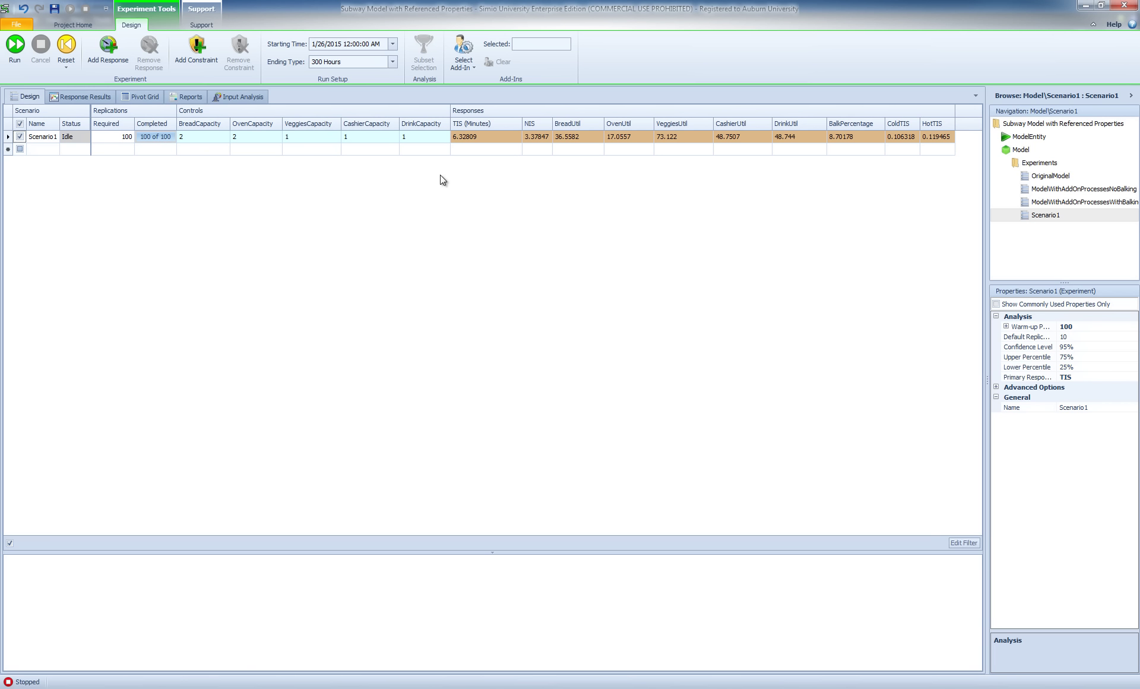
{"action": "left_click", "coordinate": [20, 149]}
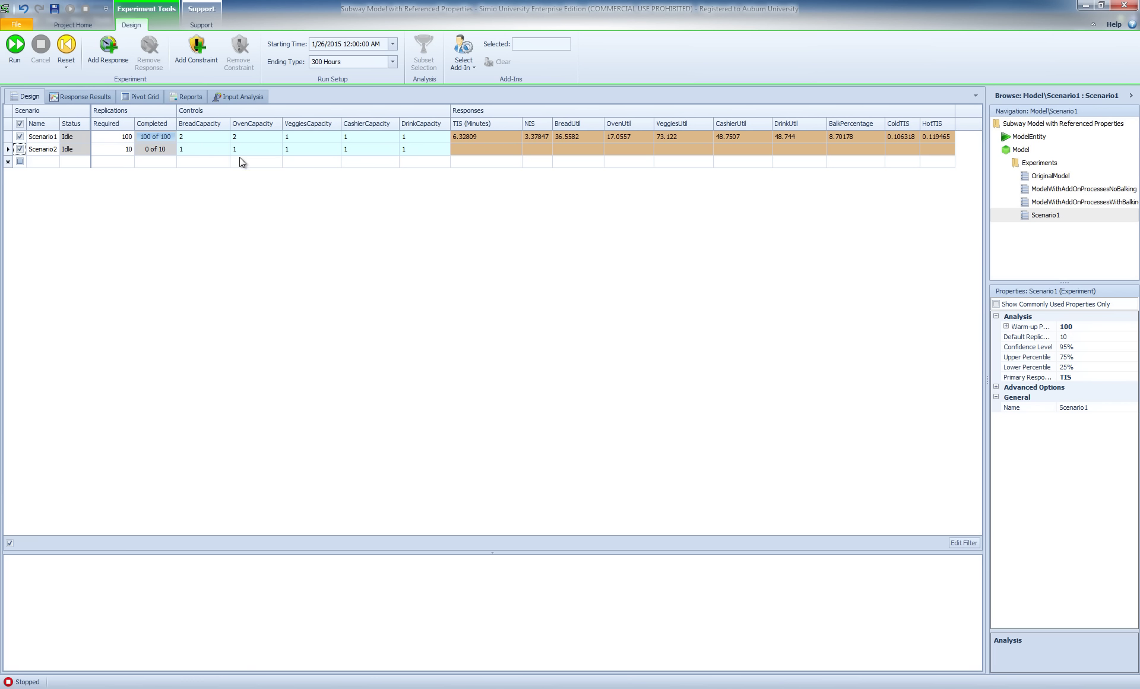
{"action": "left_click", "coordinate": [191, 149]}
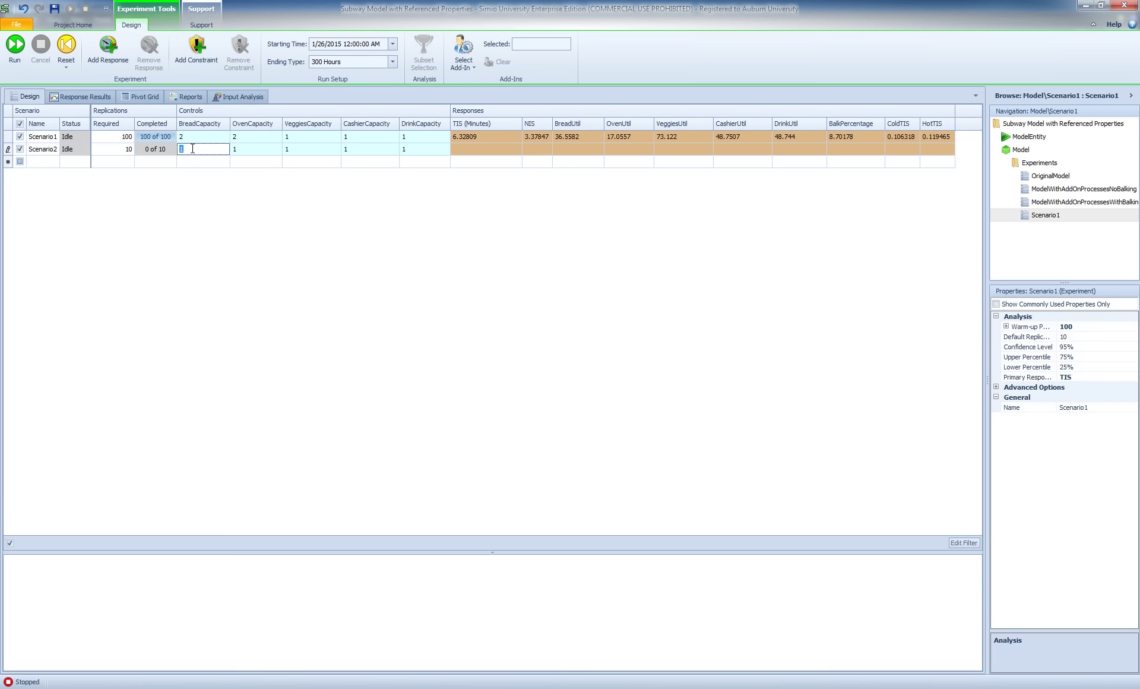
{"action": "type", "text": "2"}
{"action": "left_click", "coordinate": [279, 197]}
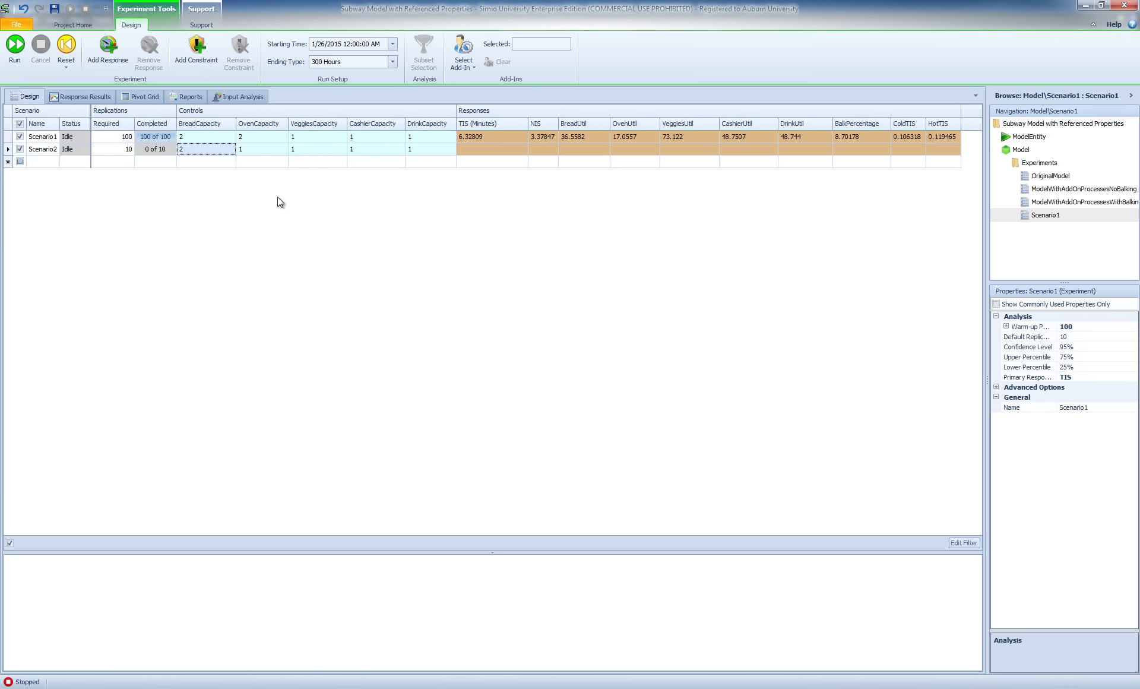
{"action": "left_click", "coordinate": [300, 150]}
{"action": "type", "text": "2"}
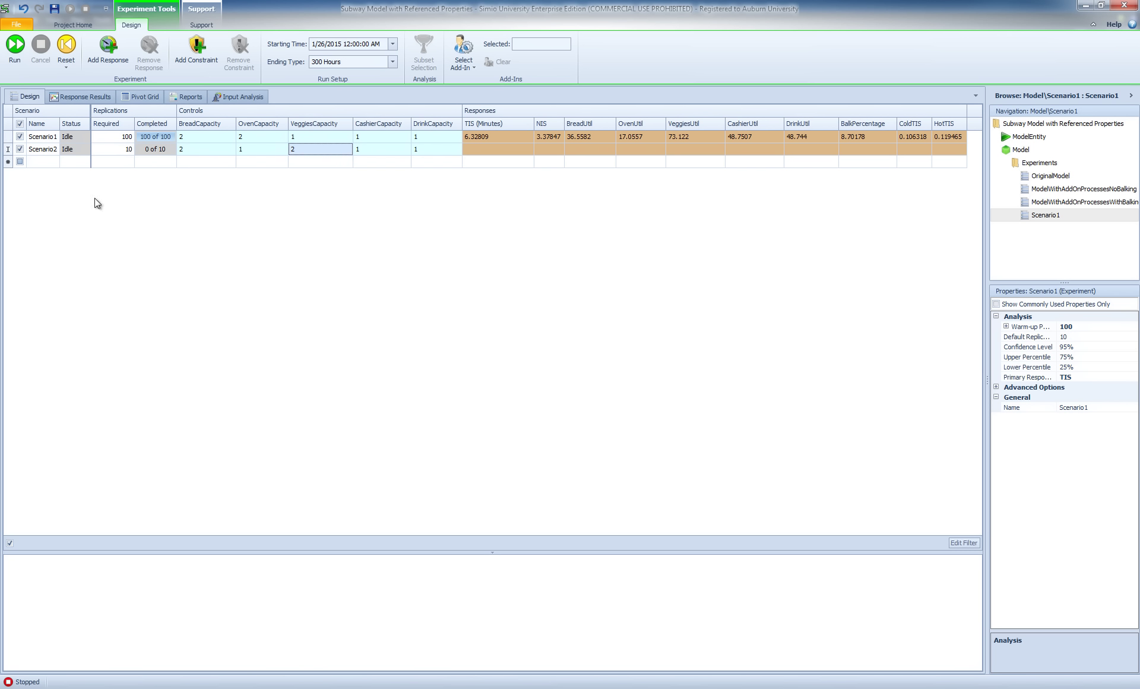
Add a third scenario to the experiment with BreadCapacity 2 and CashierCapacity 2.
{"action": "left_click", "coordinate": [21, 161]}
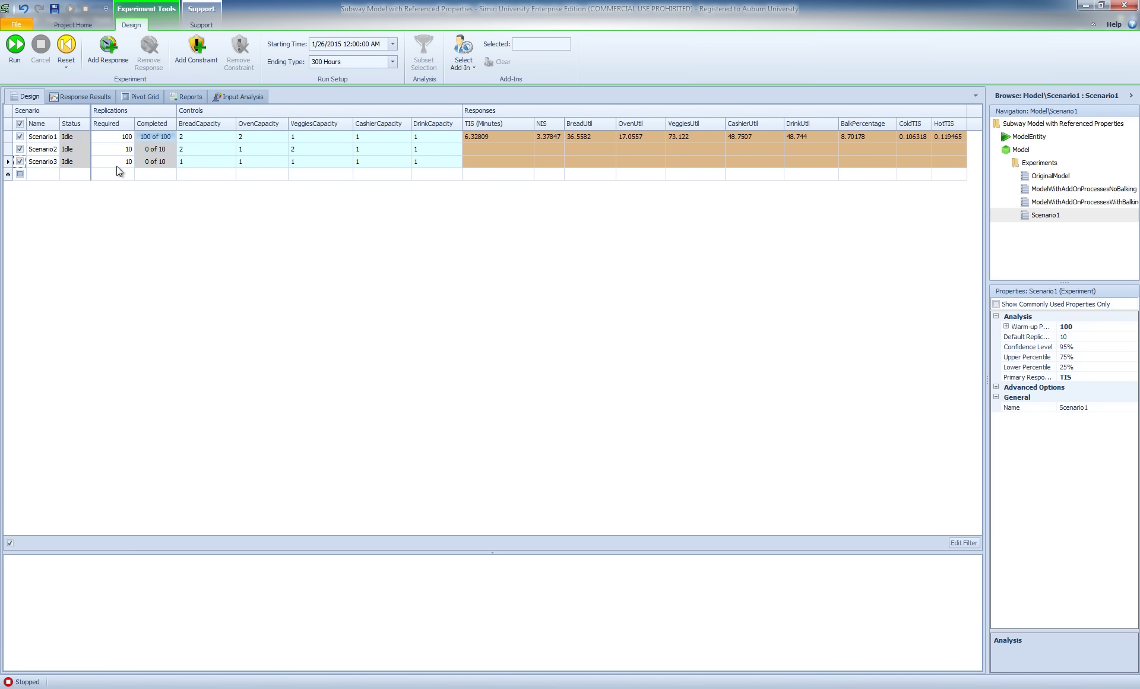
{"action": "left_click", "coordinate": [193, 162]}
{"action": "type", "text": "2"}
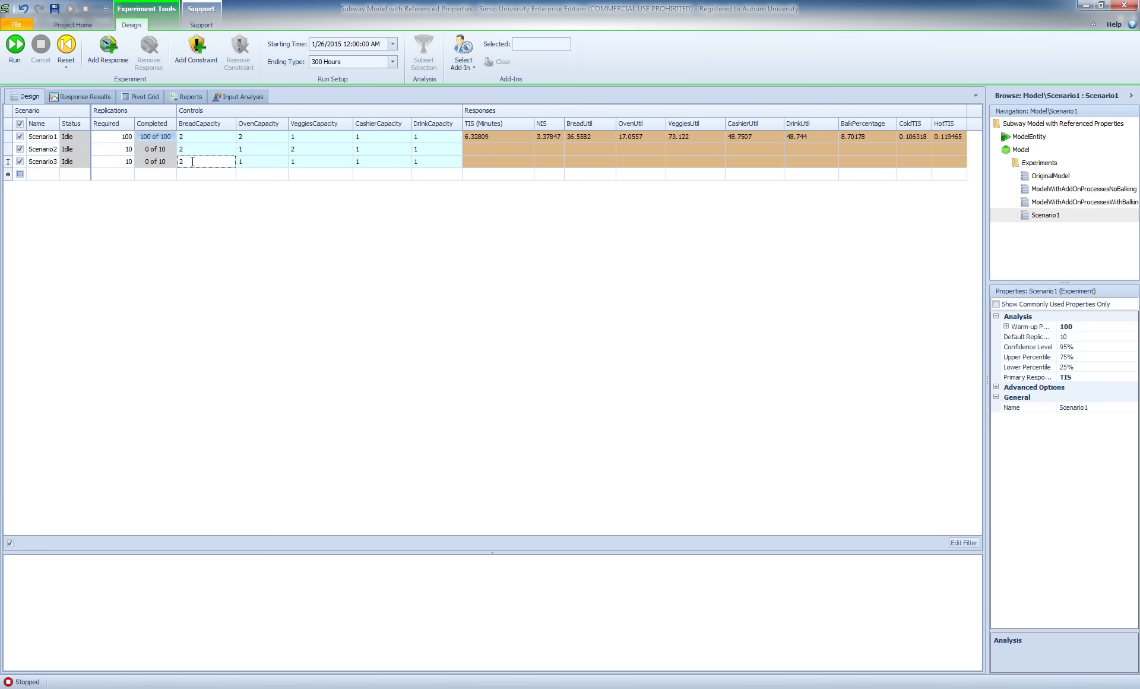
{"action": "left_click", "coordinate": [372, 160]}
{"action": "type", "text": "2"}
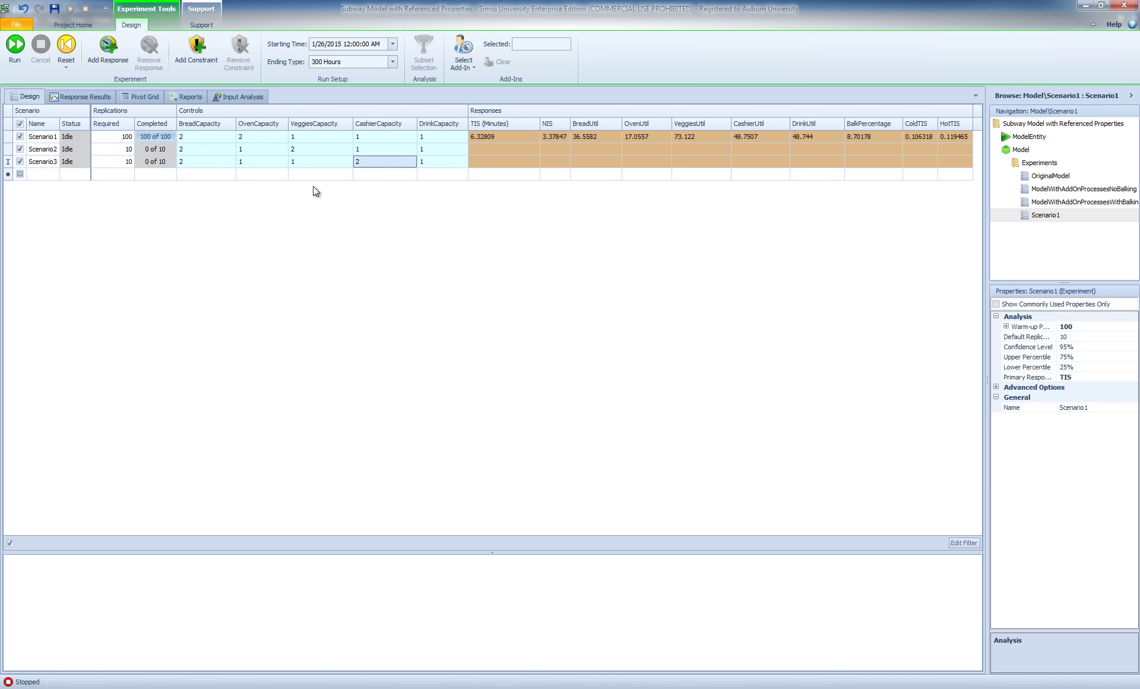
Add a fourth scenario to the experiment with BreadCapacity 2 and DrinkCapacity 2.
{"action": "left_click", "coordinate": [21, 174]}
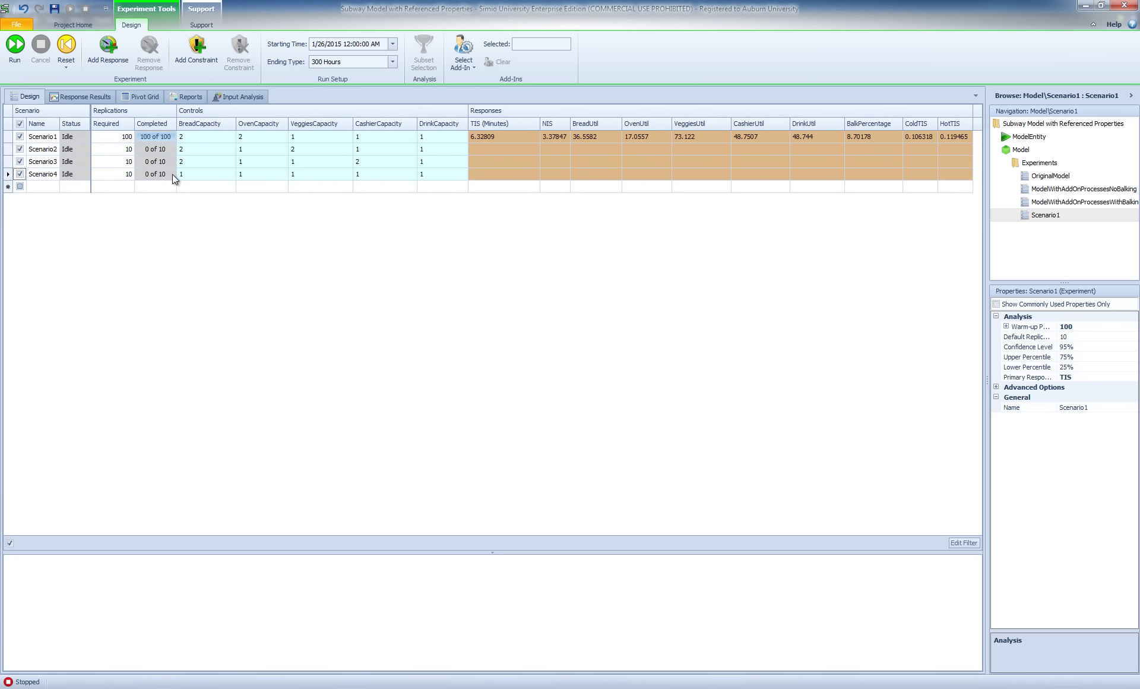
{"action": "left_click", "coordinate": [191, 173]}
{"action": "type", "text": "2"}
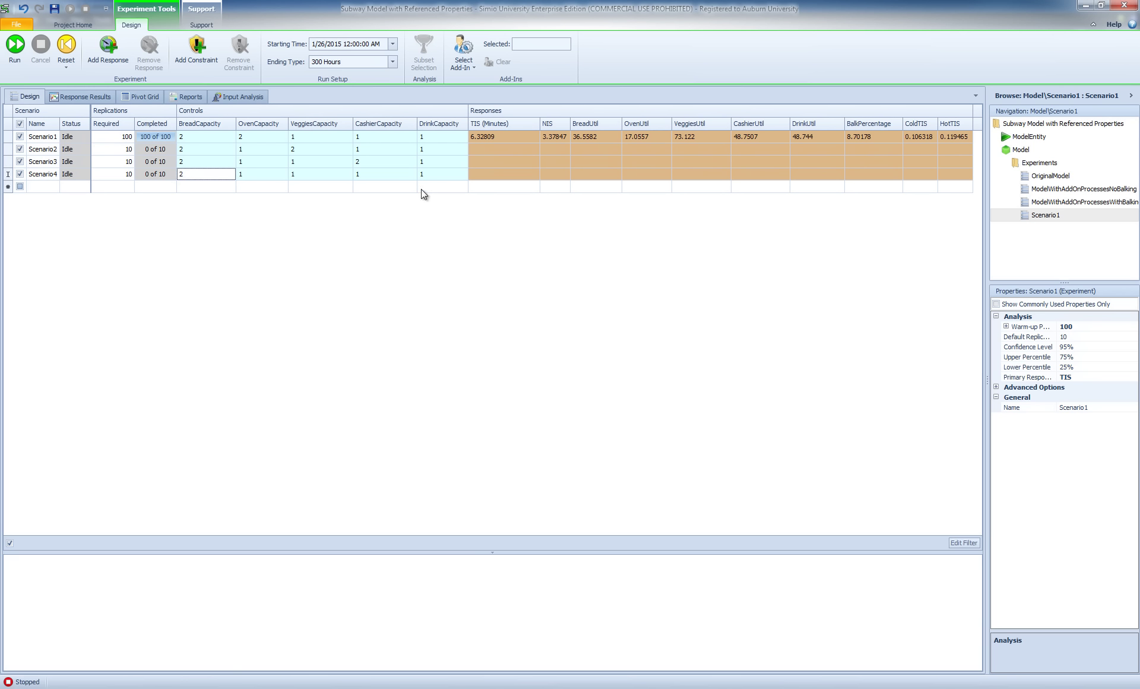
{"action": "left_click", "coordinate": [432, 174]}
{"action": "key", "text": "Return"}
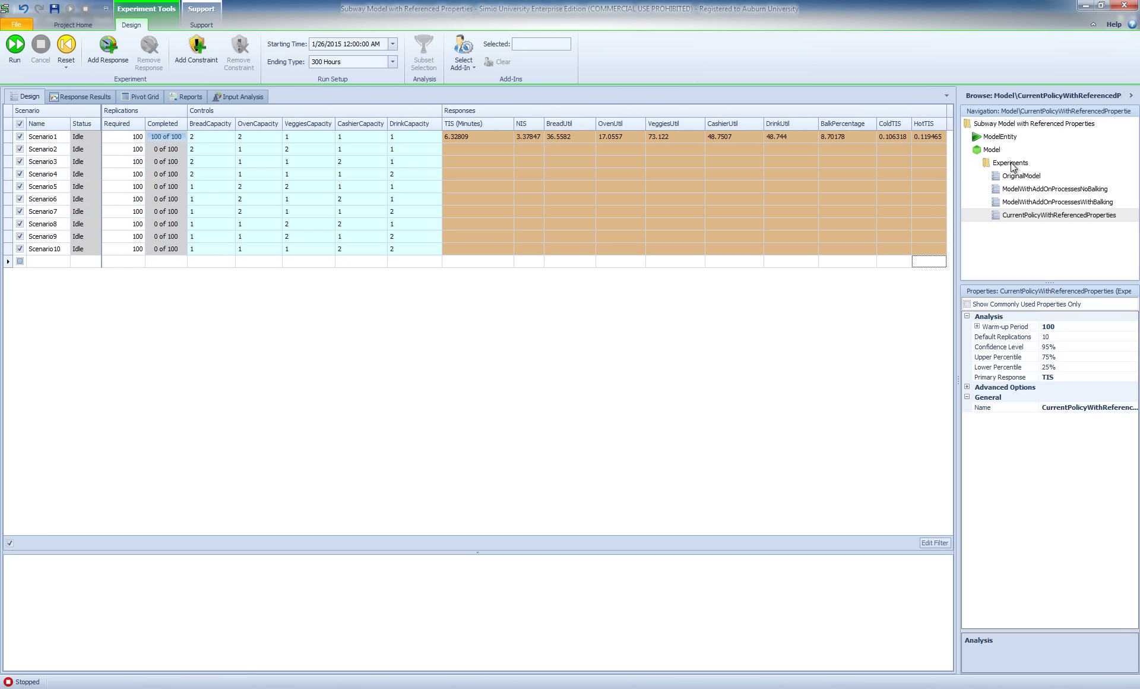
Return to the main model and review the list of its capacity property definitions.
{"action": "left_click", "coordinate": [992, 149]}
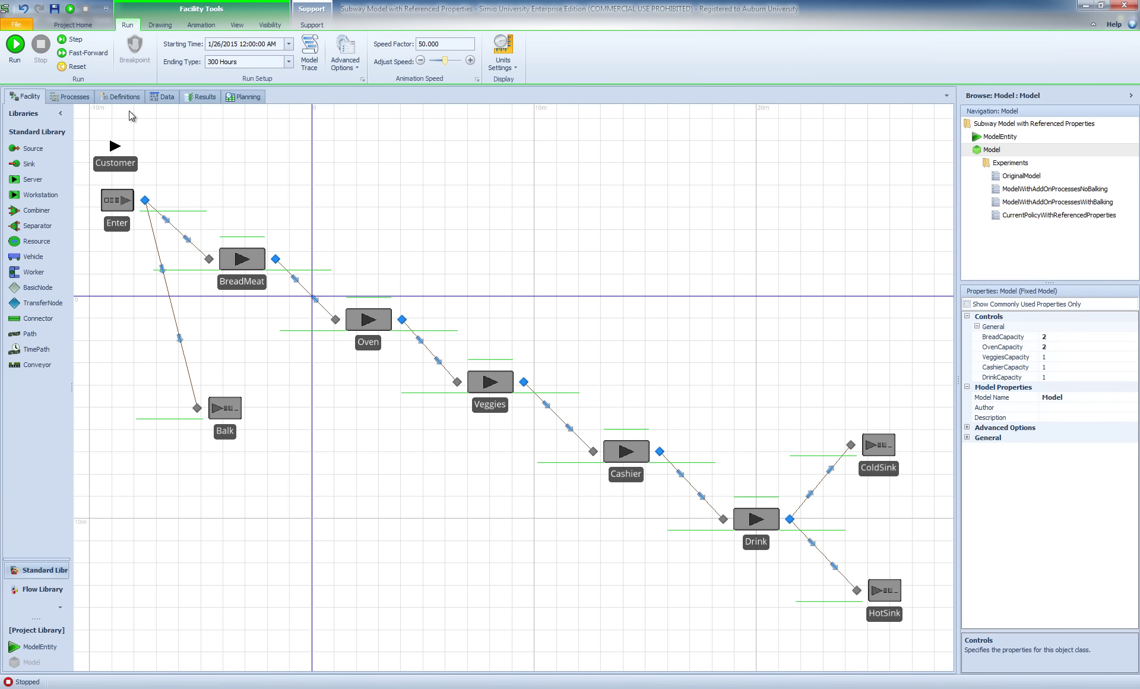
{"action": "left_click", "coordinate": [115, 97]}
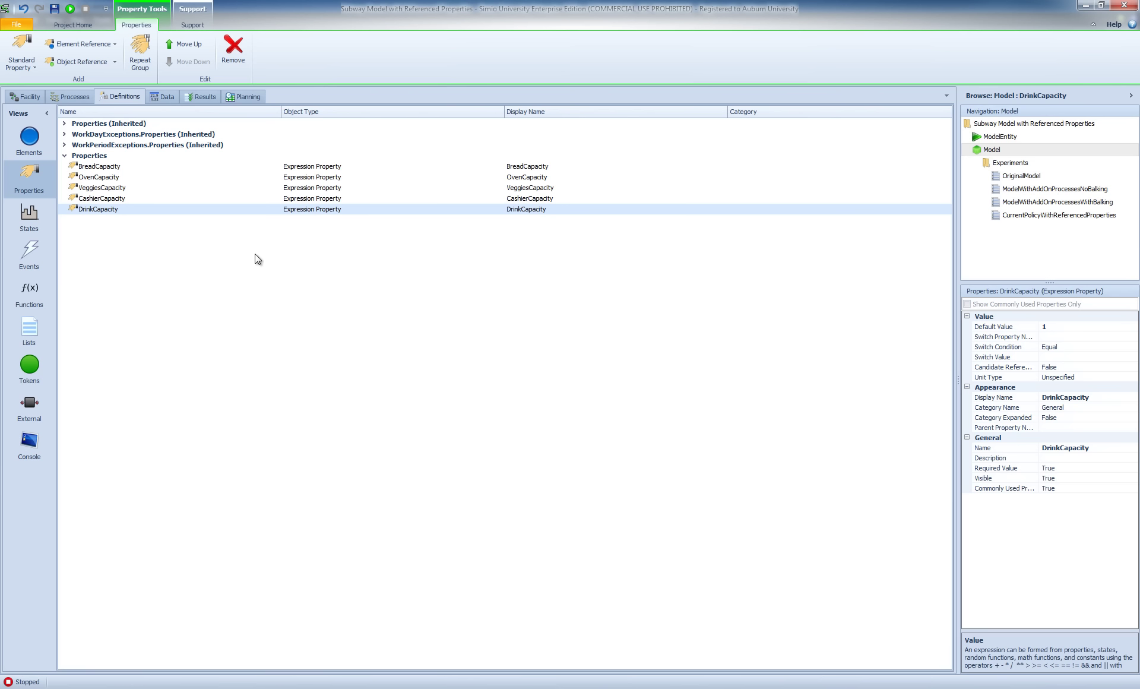
Set the BreadCapacity property's Visible option to False and open the CurrentPolicyWithReferencedProperties experiment to check its controls.
{"action": "left_click", "coordinate": [107, 168]}
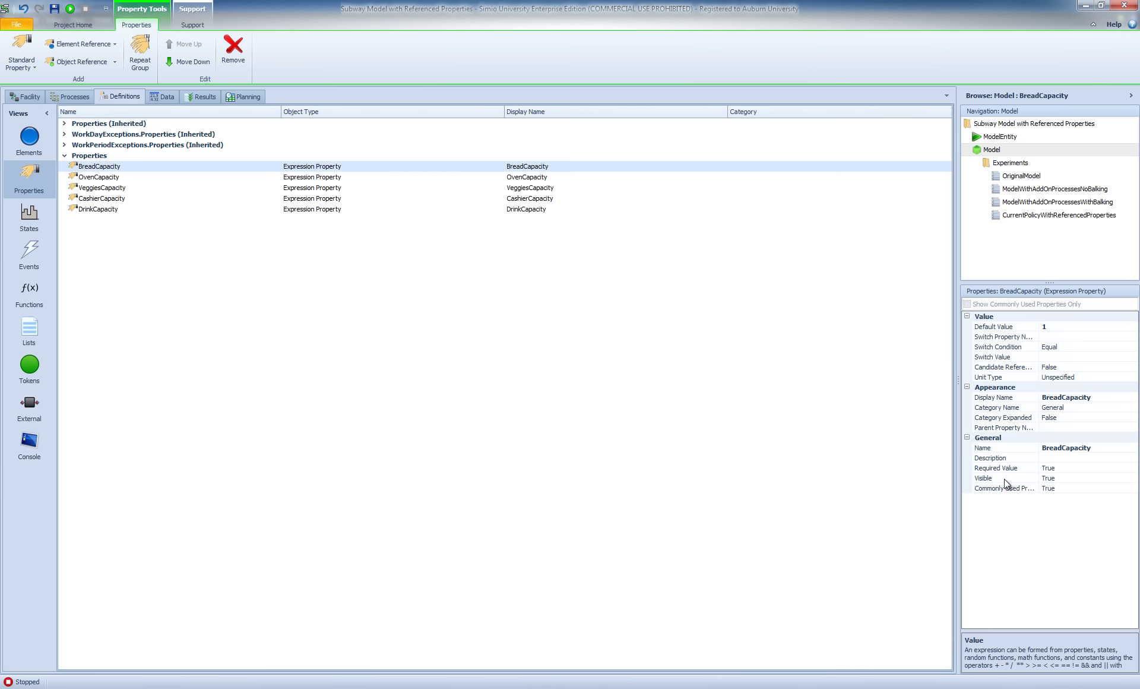
{"action": "left_click", "coordinate": [1100, 479]}
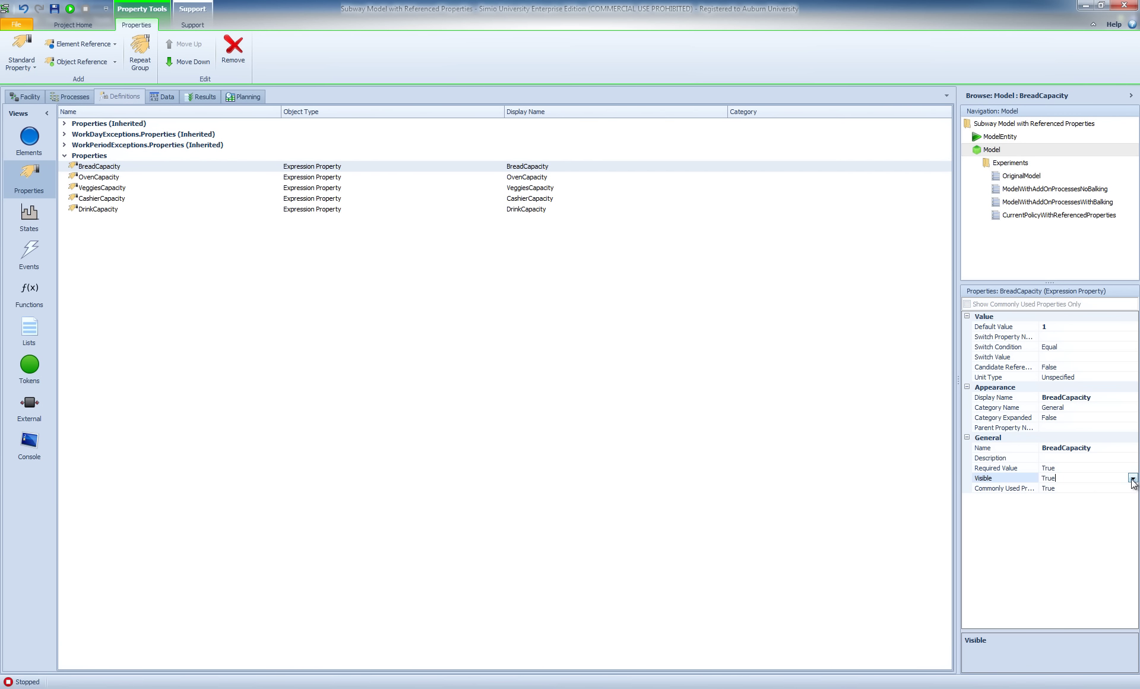
{"action": "left_click", "coordinate": [1133, 479]}
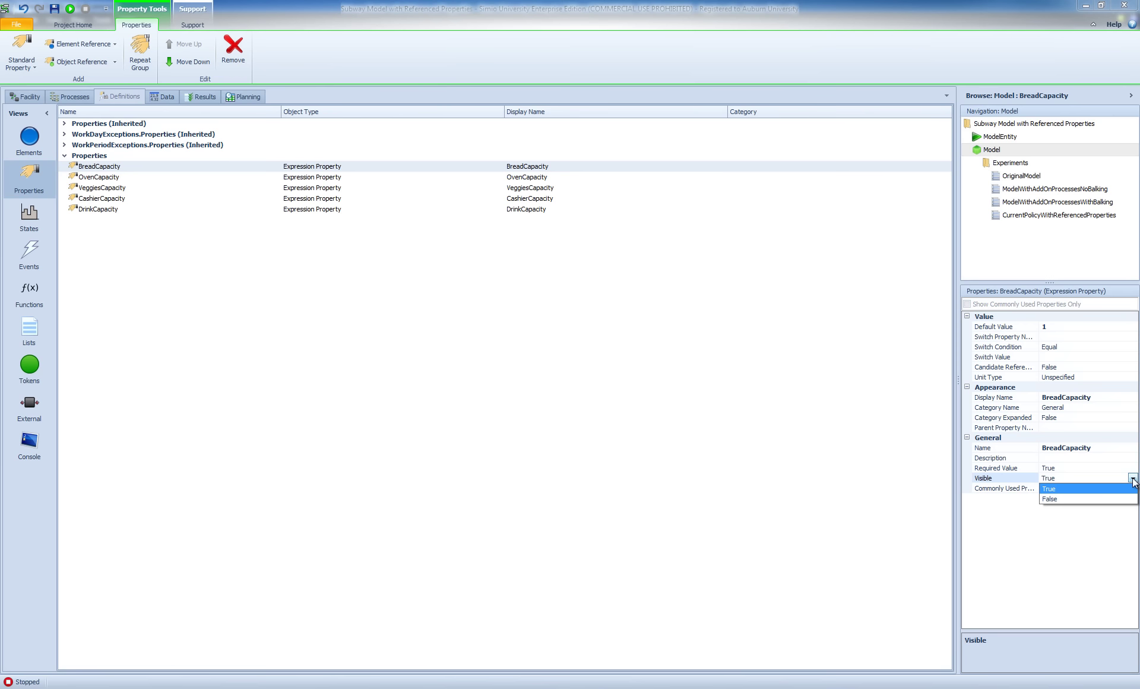
{"action": "left_click", "coordinate": [1064, 498]}
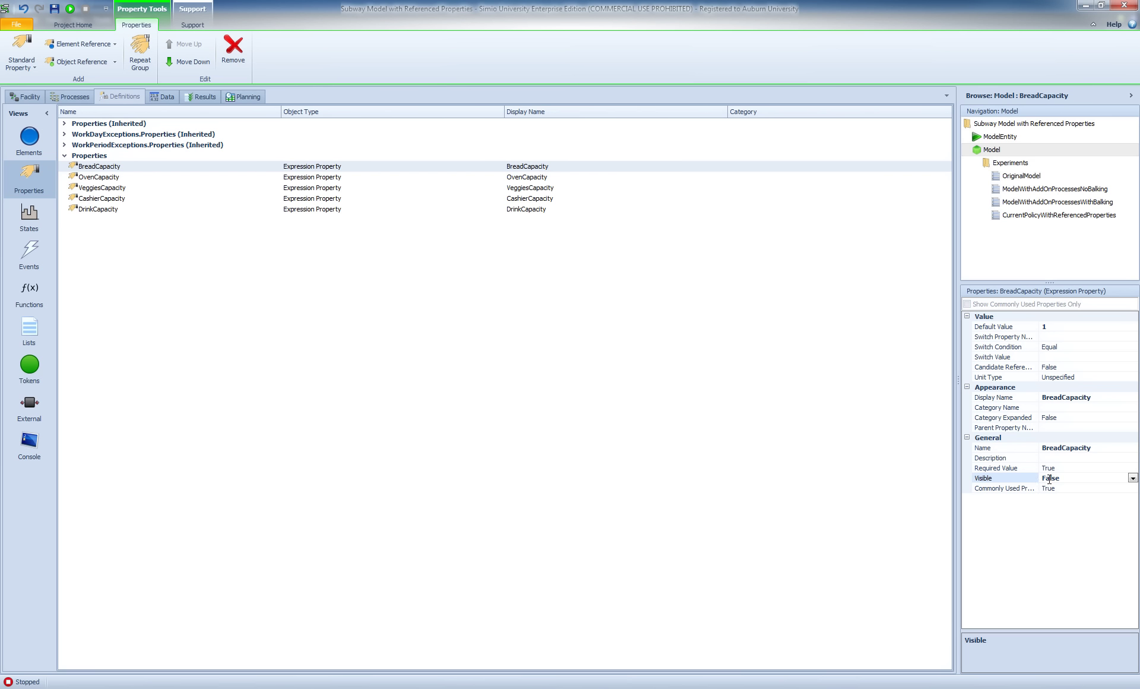
{"action": "double_click", "coordinate": [1017, 215]}
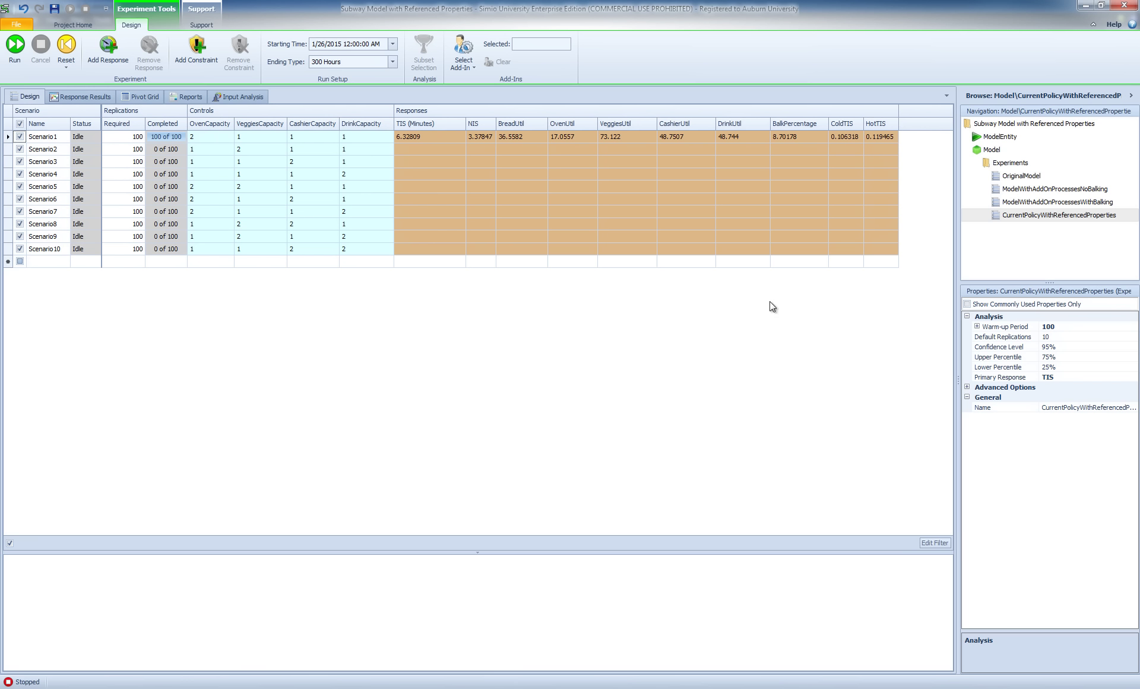
Set the model's BreadCapacity property back to Visible True and reopen the CurrentPolicyWithReferencedProperties experiment.
{"action": "left_click", "coordinate": [992, 150]}
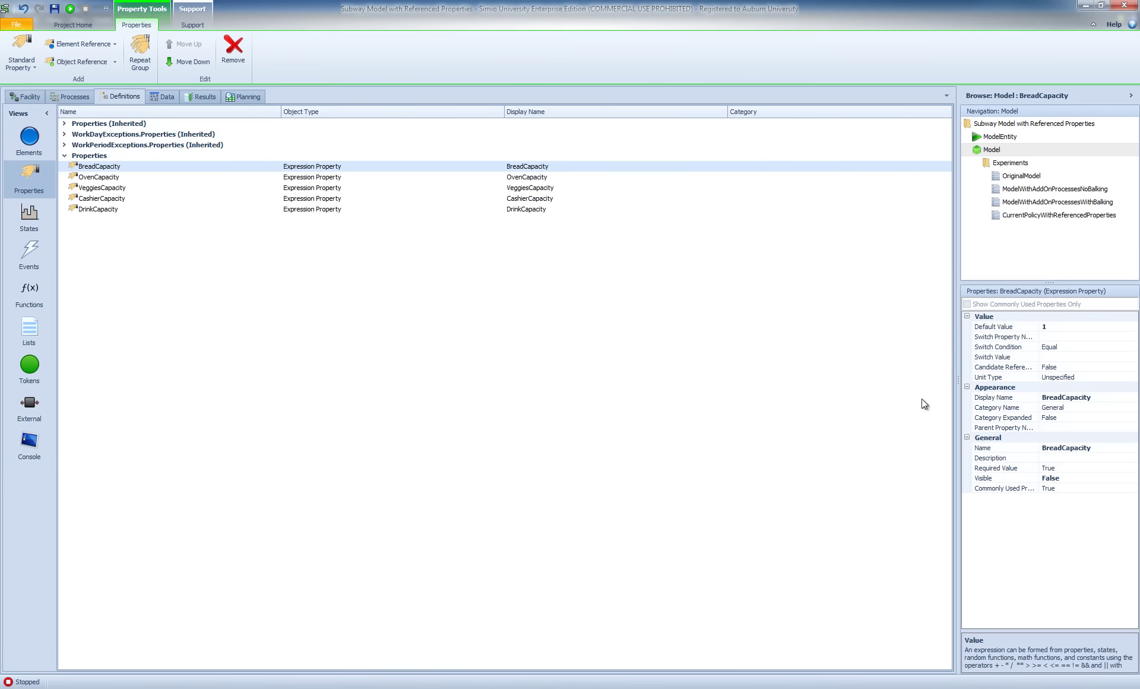
{"action": "left_click", "coordinate": [1069, 478]}
{"action": "left_click", "coordinate": [1133, 478]}
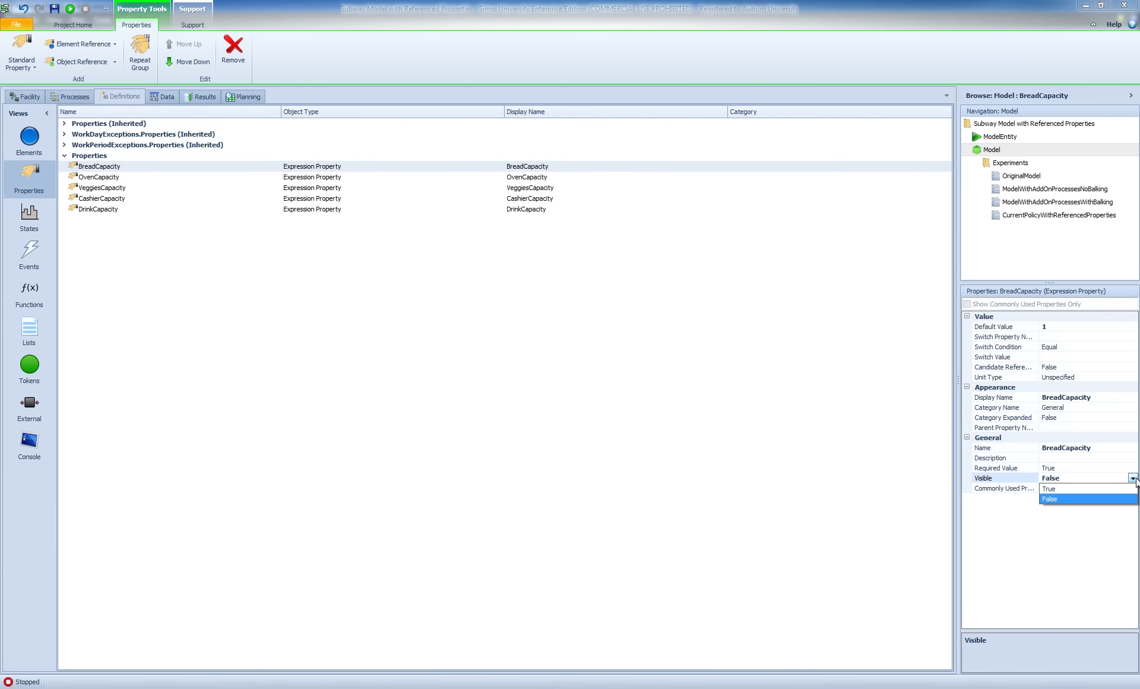
{"action": "left_click", "coordinate": [1059, 488]}
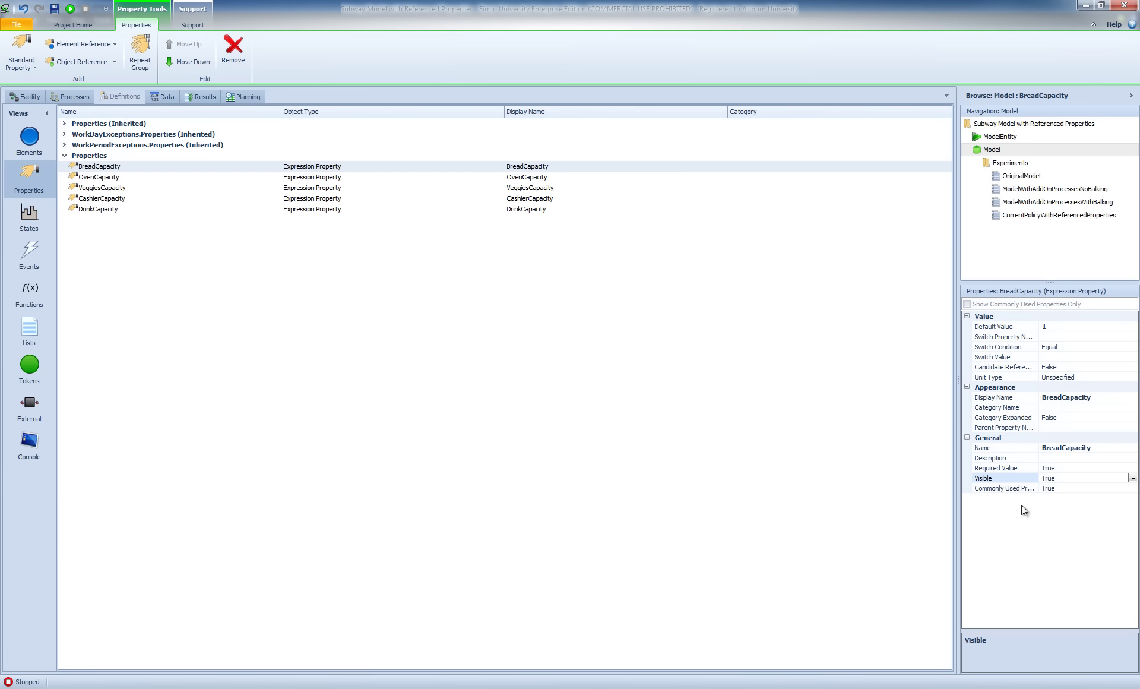
{"action": "double_click", "coordinate": [1021, 215]}
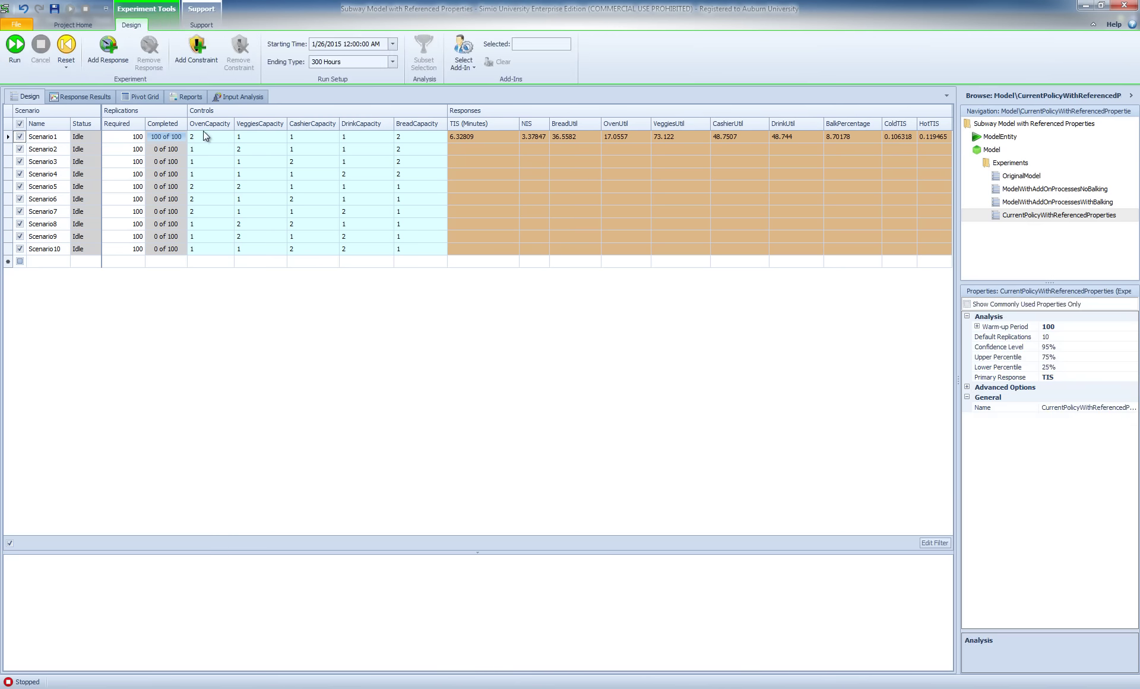